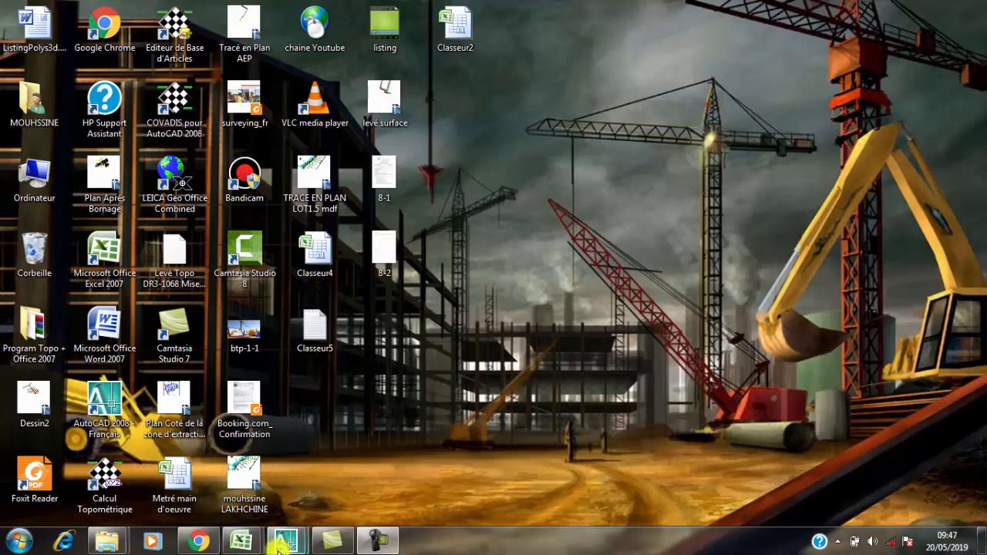
# Switch to Covadis and create a new drawing from the acadiso.dwt template with a scale of 1000.
pyautogui.moveTo(283, 542)
pyautogui.click(362, 486)
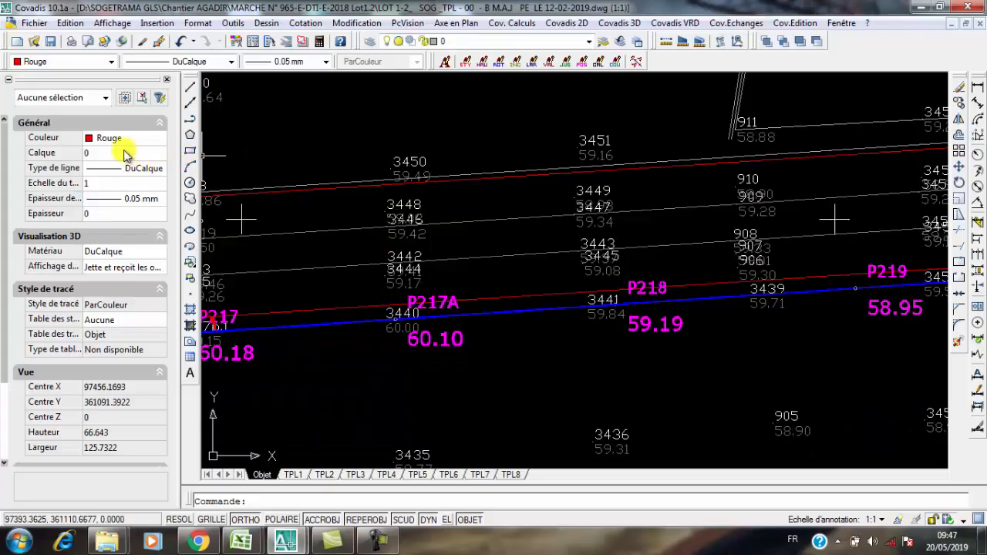
pyautogui.click(34, 22)
pyautogui.click(56, 41)
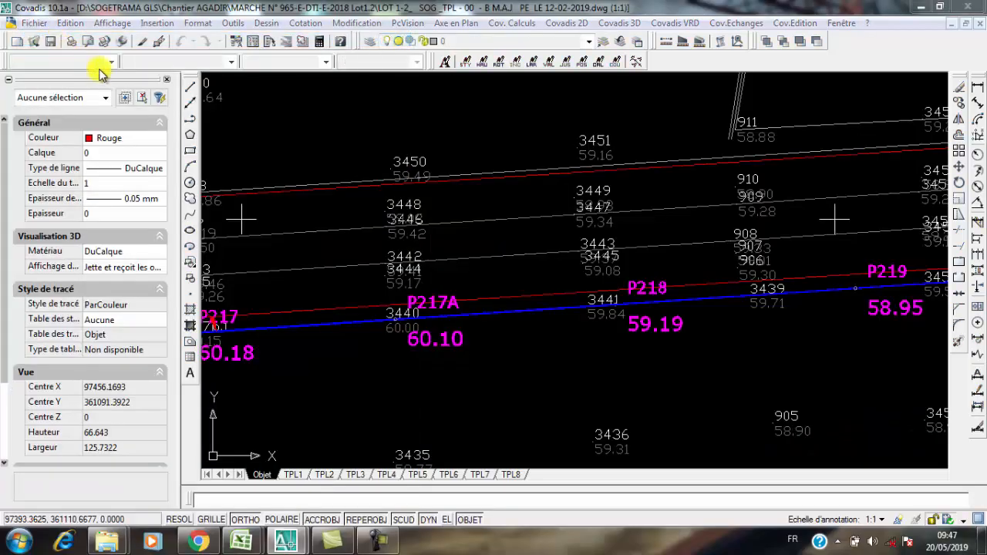
pyautogui.click(668, 385)
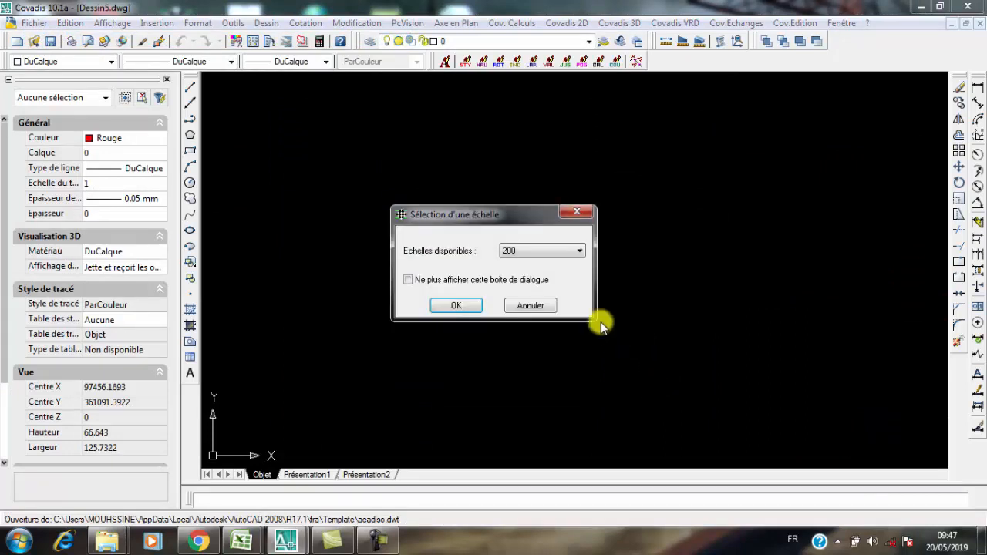
pyautogui.click(536, 252)
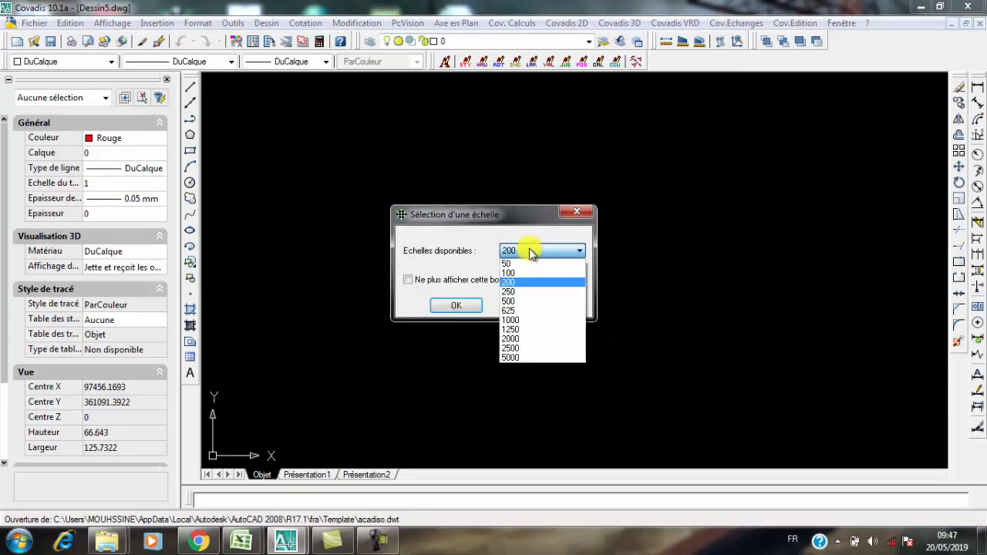
pyautogui.click(510, 321)
pyautogui.click(461, 307)
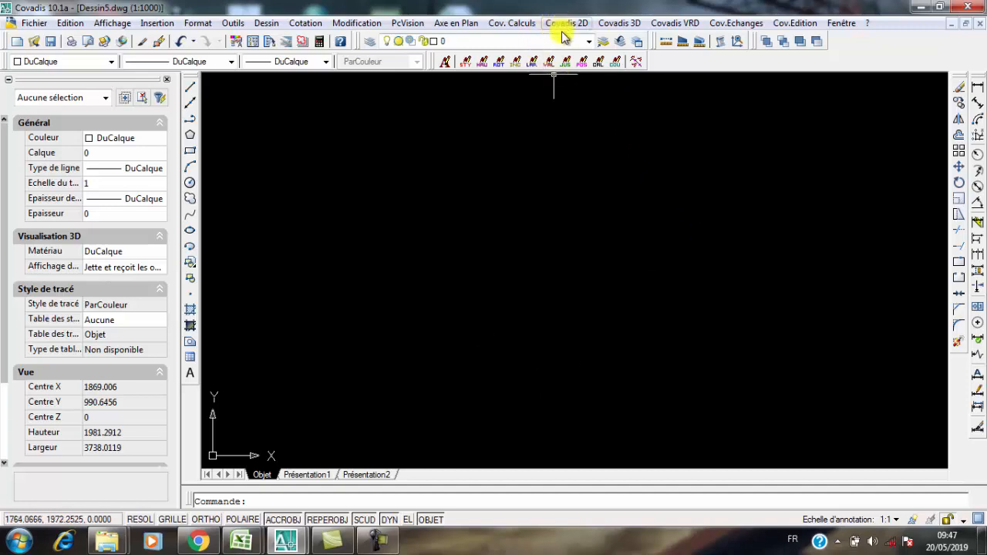
# Try to load a topographic point file, choosing the Classeur4 Excel workbook from the desktop as the source.
pyautogui.scroll(-3, 502, 252)
pyautogui.middleClick(507, 253)
pyautogui.middleClick(508, 252)
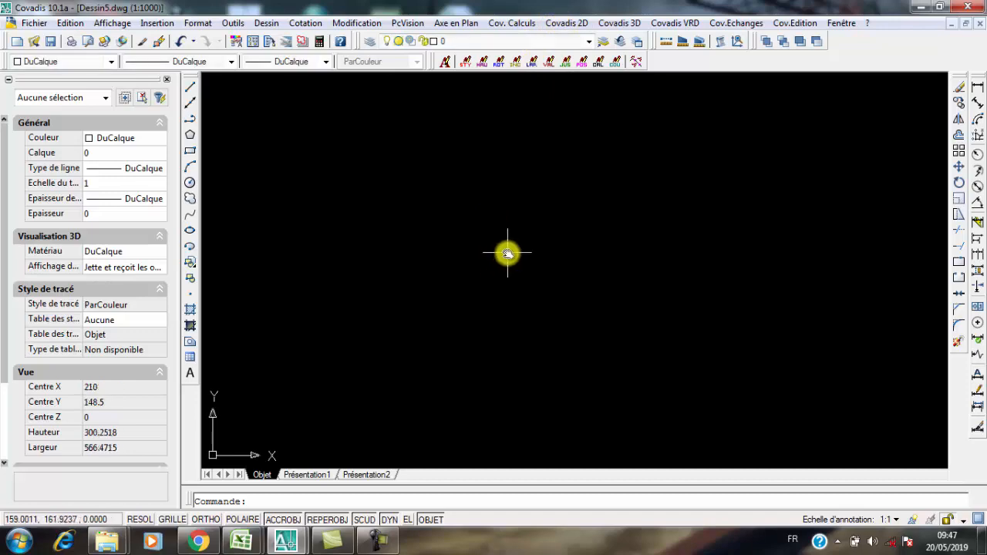
pyautogui.click(567, 22)
pyautogui.moveTo(574, 61)
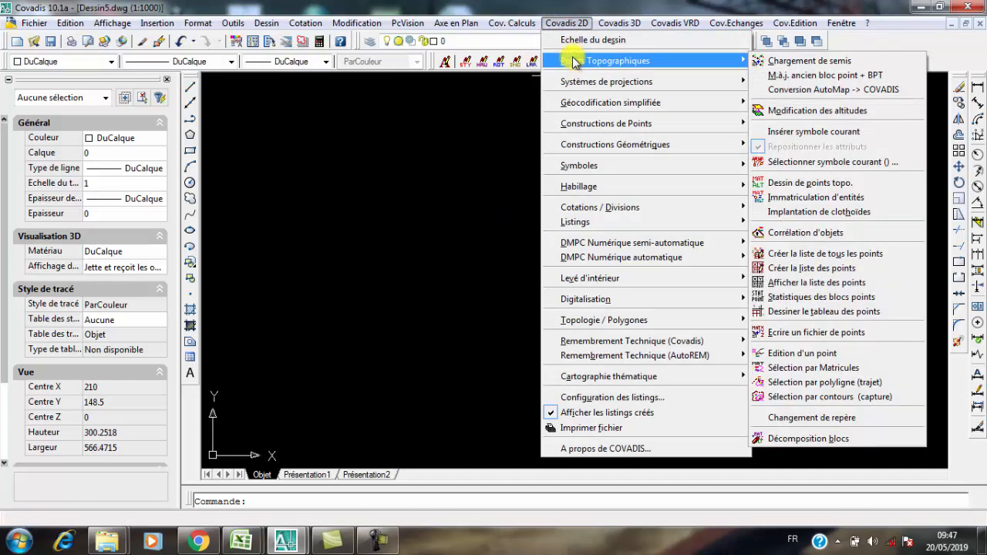
pyautogui.click(796, 62)
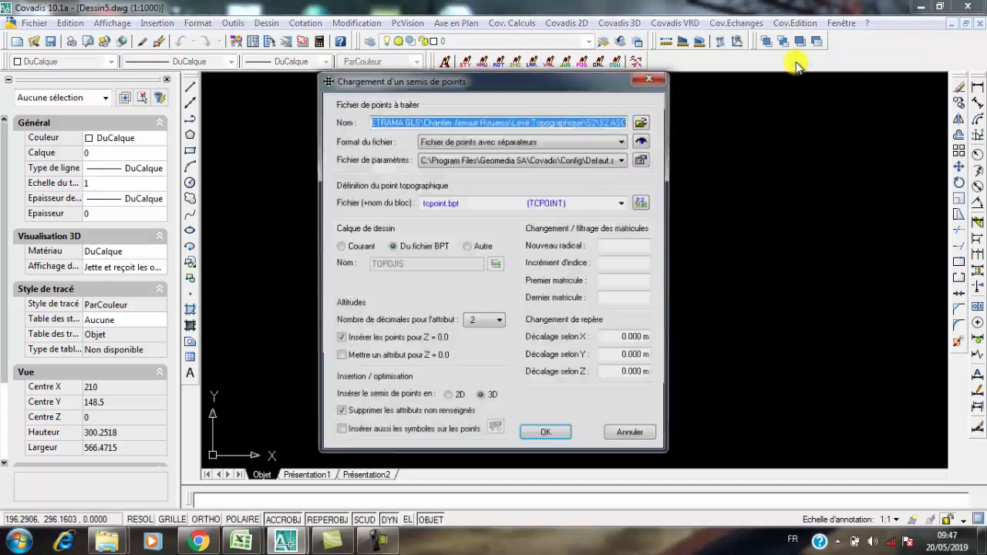
pyautogui.click(640, 124)
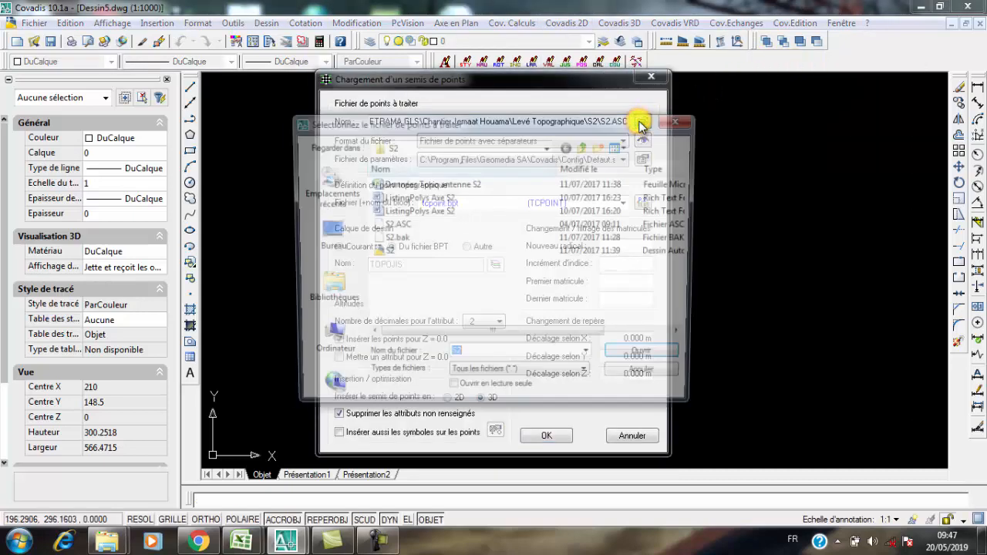
pyautogui.click(328, 244)
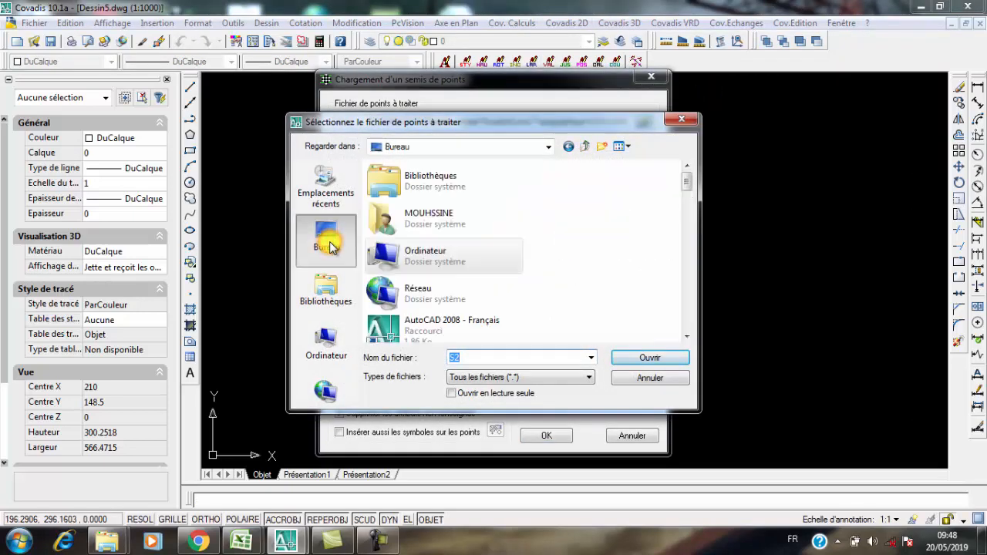
pyautogui.click(421, 257)
pyautogui.press('c')
pyautogui.press('c')
pyautogui.press('c')
pyautogui.press('c')
pyautogui.press('c')
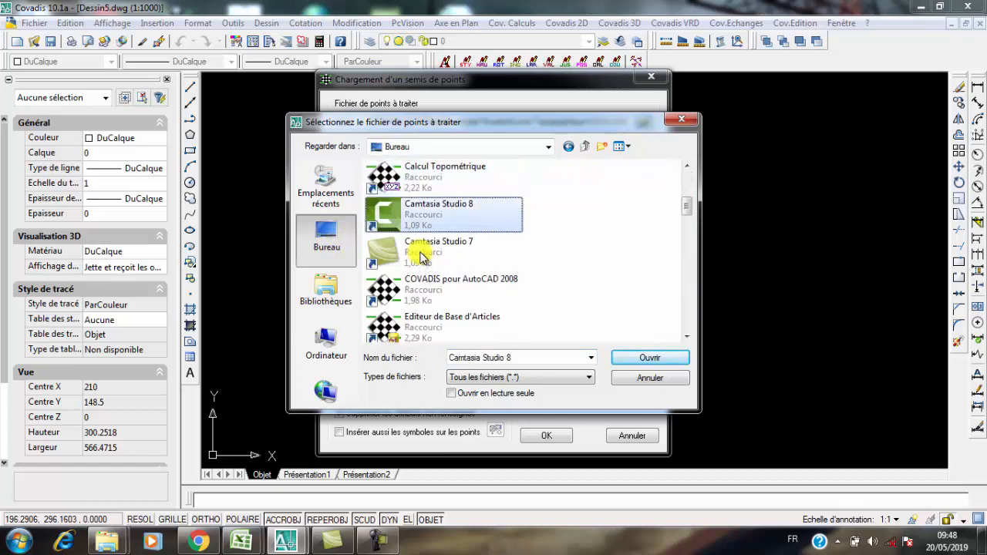
pyautogui.press('c')
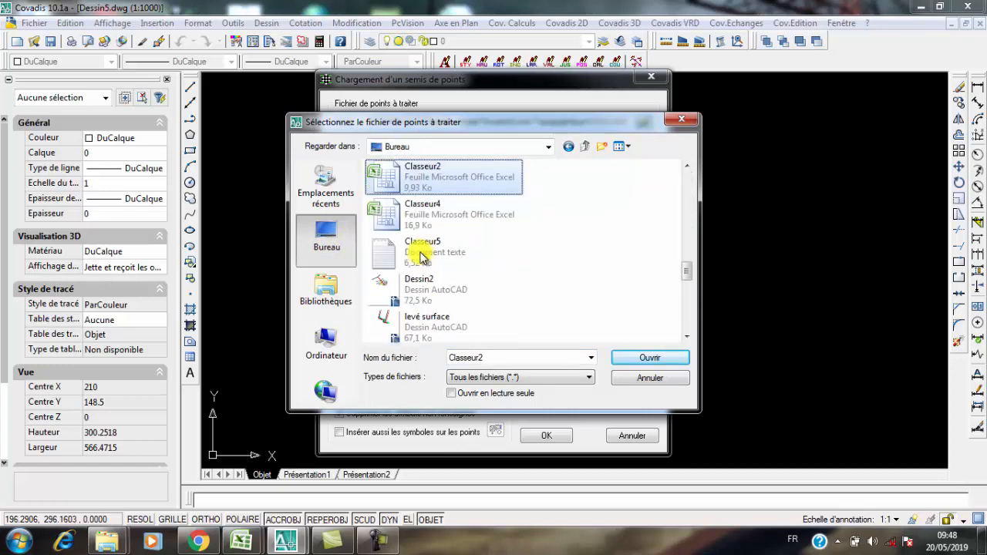
pyautogui.click(450, 224)
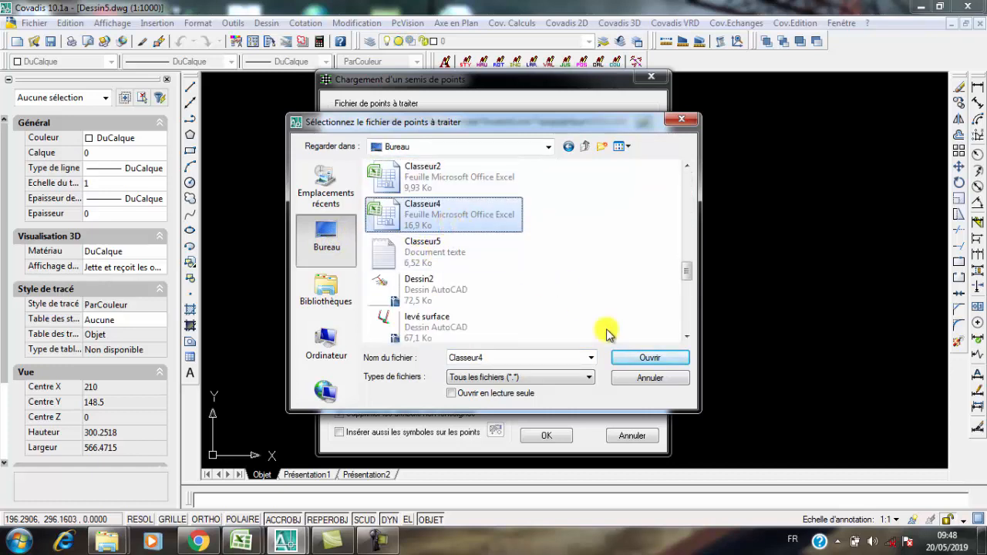
pyautogui.click(627, 358)
# Preview the raw contents of the chosen point file and cancel the point loading.
pyautogui.click(644, 137)
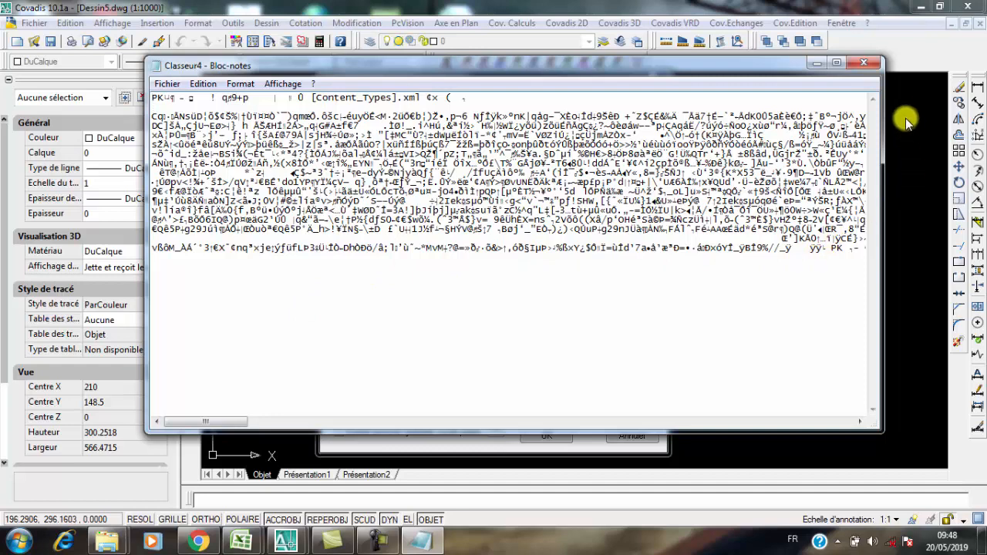
pyautogui.click(863, 63)
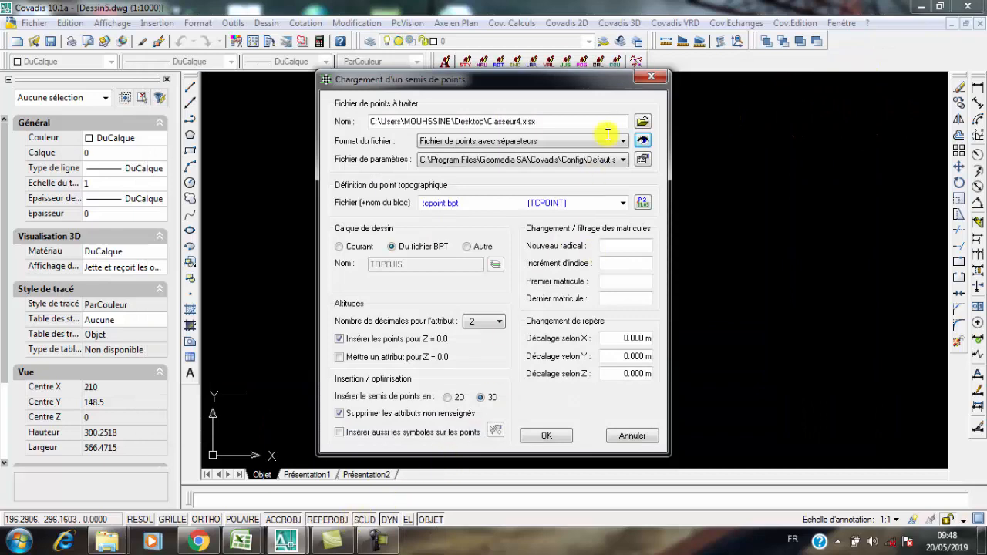
pyautogui.click(650, 79)
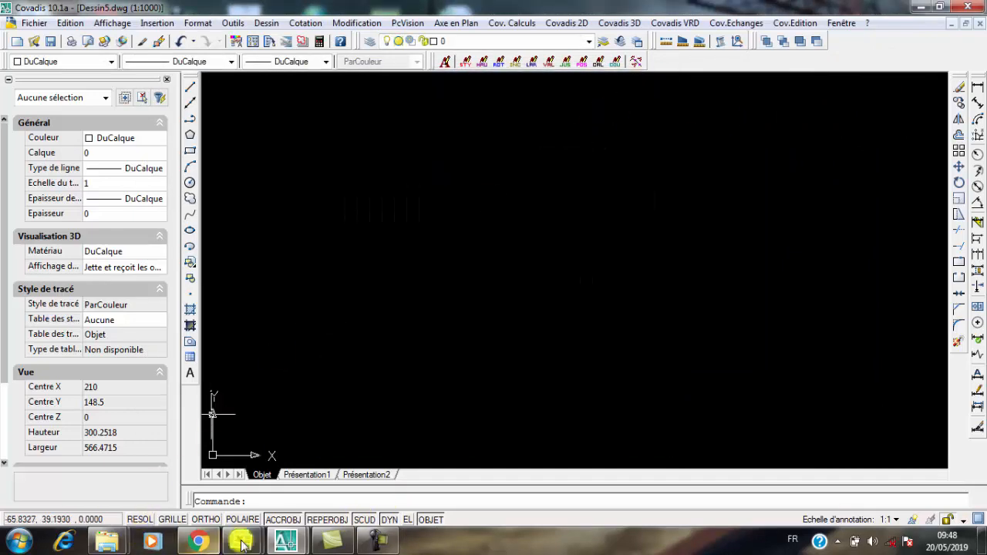
# Switch to the Classeur5 workbook in Excel and start saving a copy as tab-delimited text (Texte, séparateur : tabulation).
pyautogui.moveTo(248, 545)
pyautogui.click(272, 435)
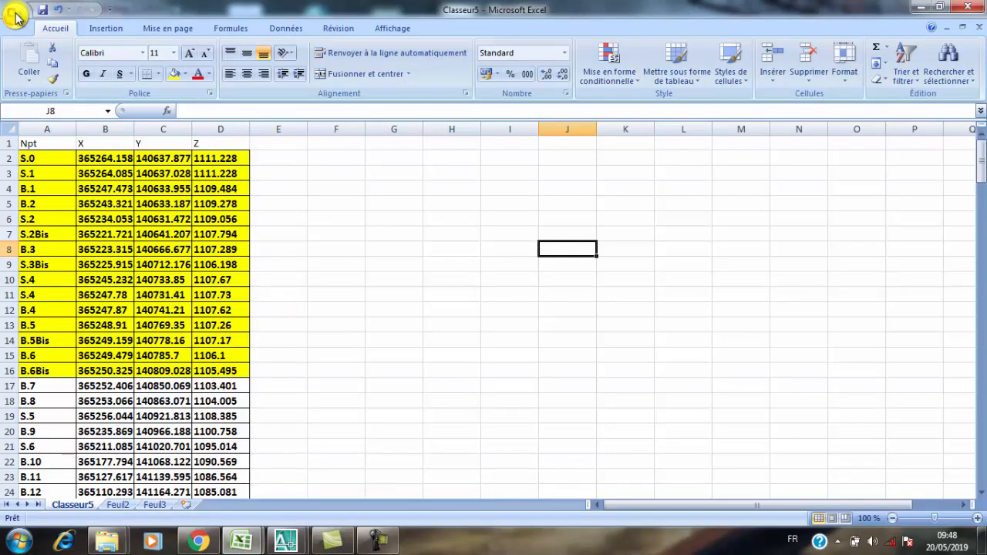
pyautogui.click(16, 15)
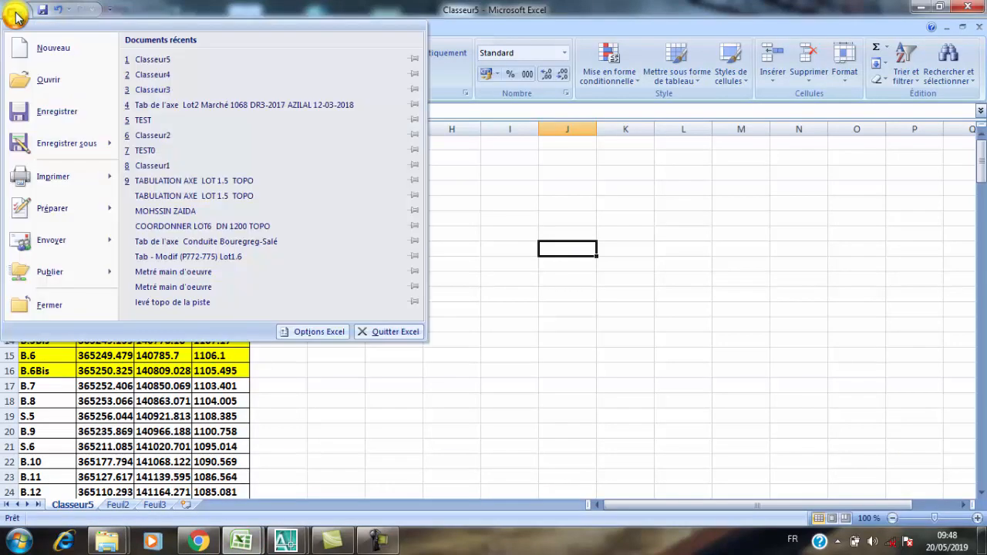
pyautogui.click(56, 144)
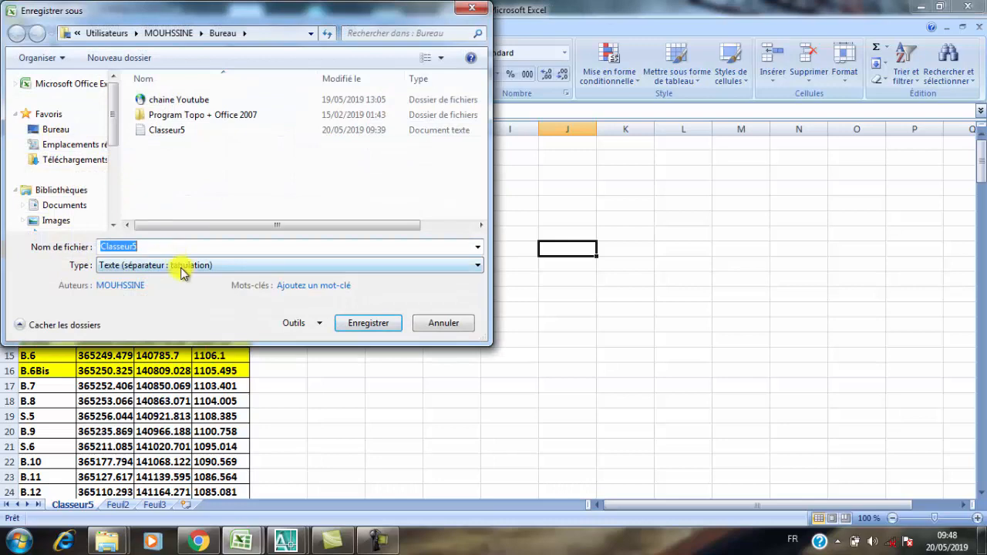
pyautogui.click(176, 266)
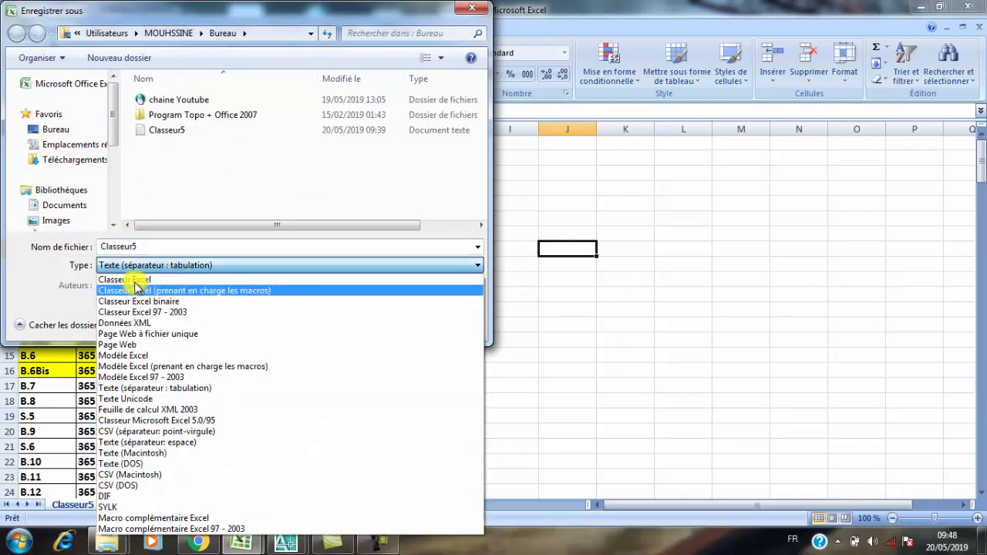
pyautogui.click(177, 264)
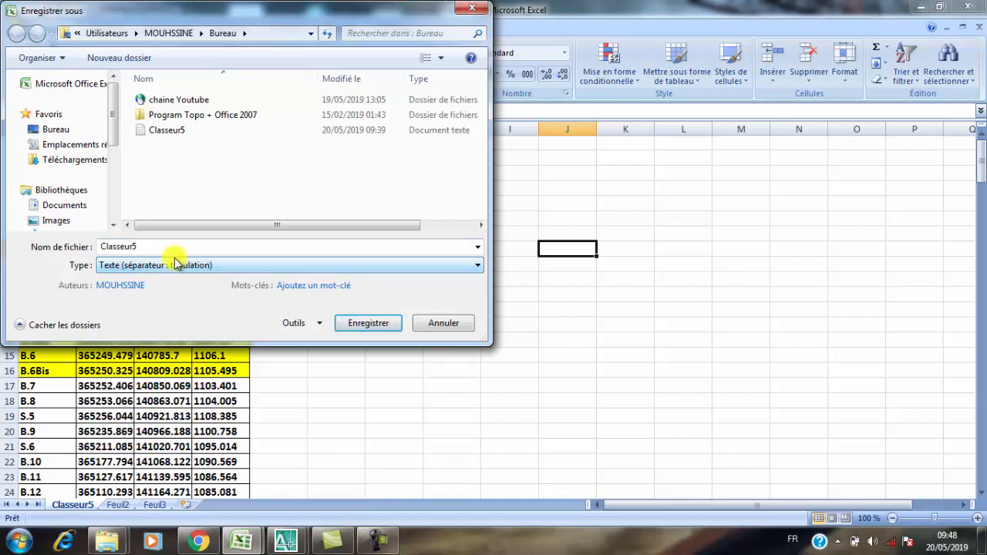
# Name the text copy LEVE and save it to the desktop, keeping the tab-delimited format.
pyautogui.doubleClick(154, 247)
pyautogui.click(155, 246)
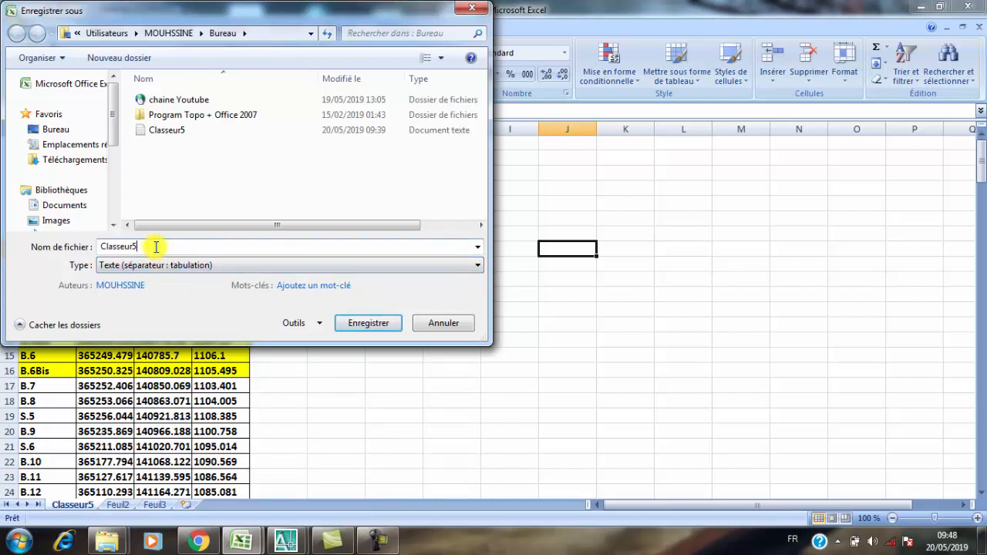
pyautogui.press('BackSpace')
pyautogui.press('BackSpace')
pyautogui.press('BackSpace')
pyautogui.press('BackSpace')
pyautogui.press('BackSpace')
pyautogui.press('BackSpace')
pyautogui.press('BackSpace')
pyautogui.press('BackSpace')
pyautogui.press('BackSpace')
pyautogui.write('C')
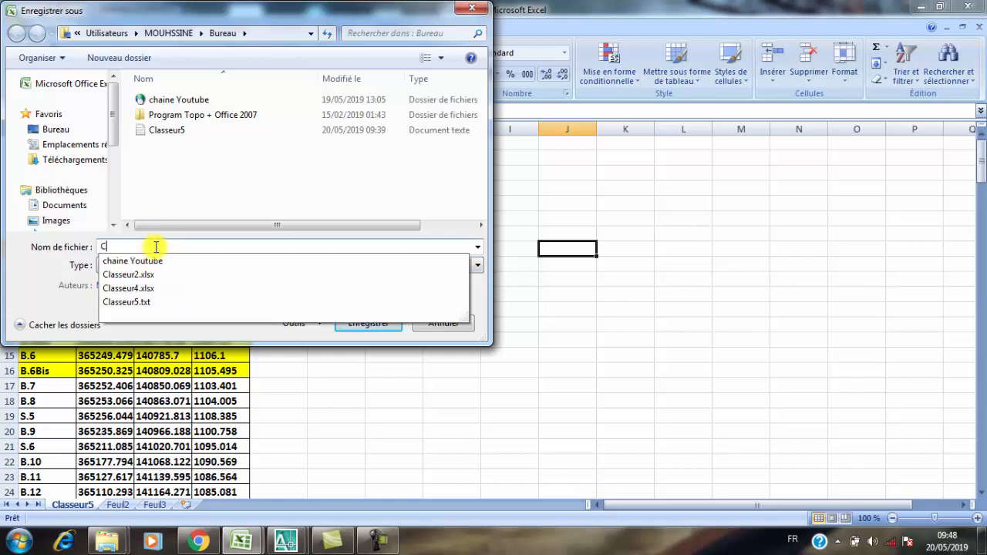
pyautogui.press('BackSpace')
pyautogui.write('LE')
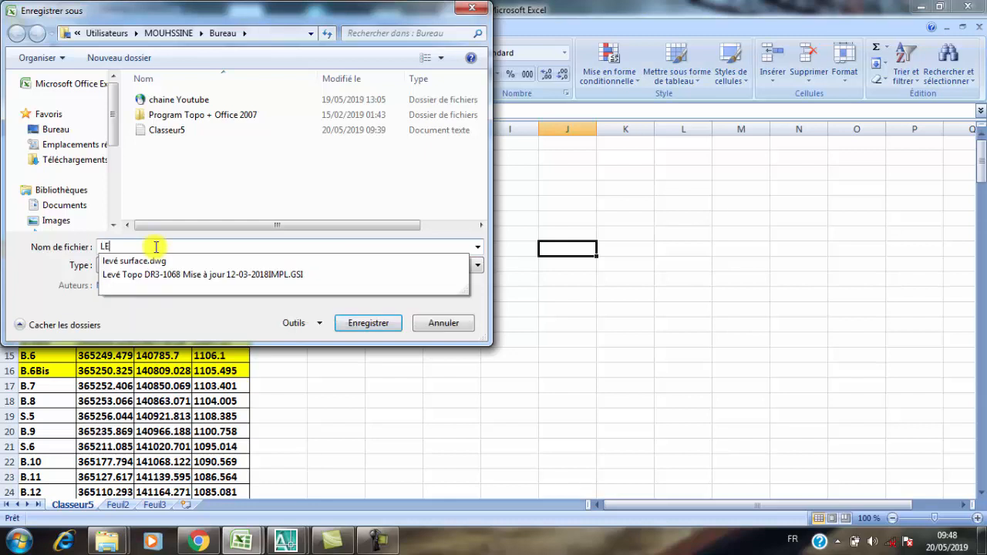
pyautogui.write('V2')
pyautogui.press('BackSpace')
pyautogui.write('E')
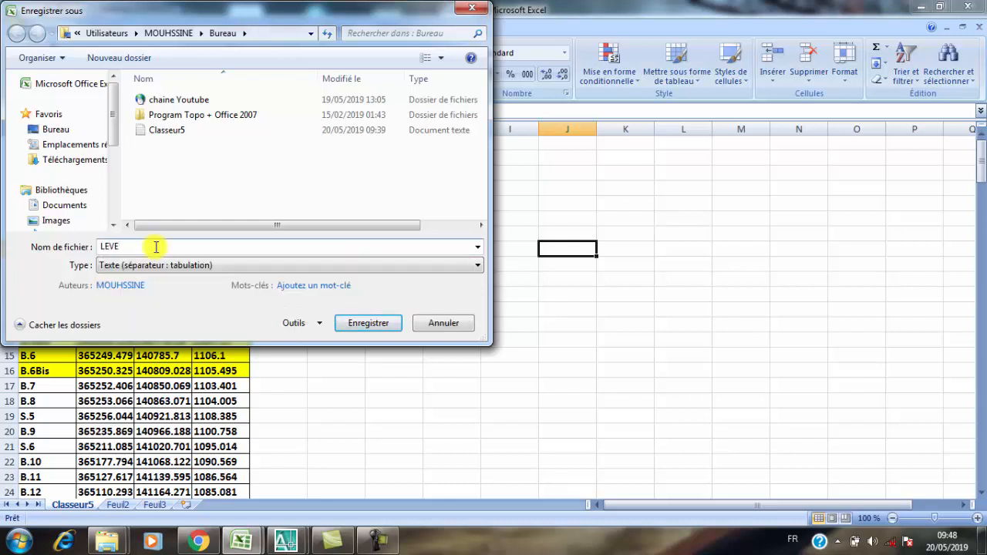
pyautogui.click(370, 323)
pyautogui.click(453, 318)
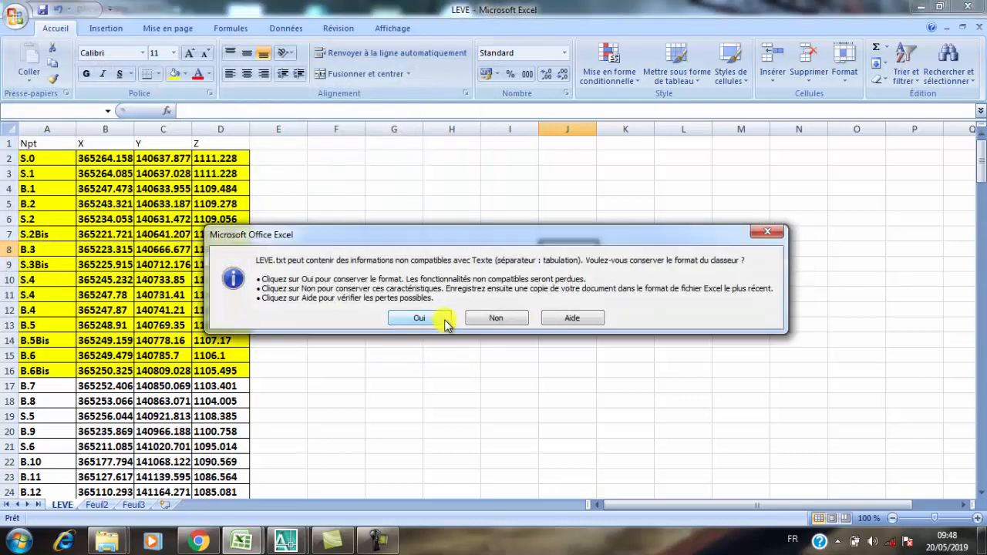
pyautogui.click(441, 317)
# Open the LEVE text file from the desktop in Notepad and delete its Npt, X, Y, Z header line.
pyautogui.click(917, 8)
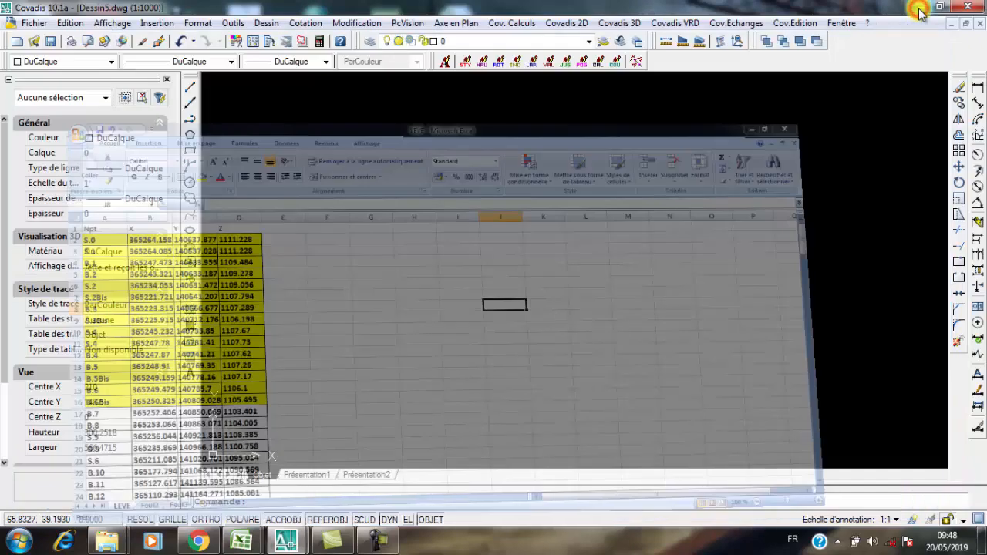
pyautogui.click(913, 11)
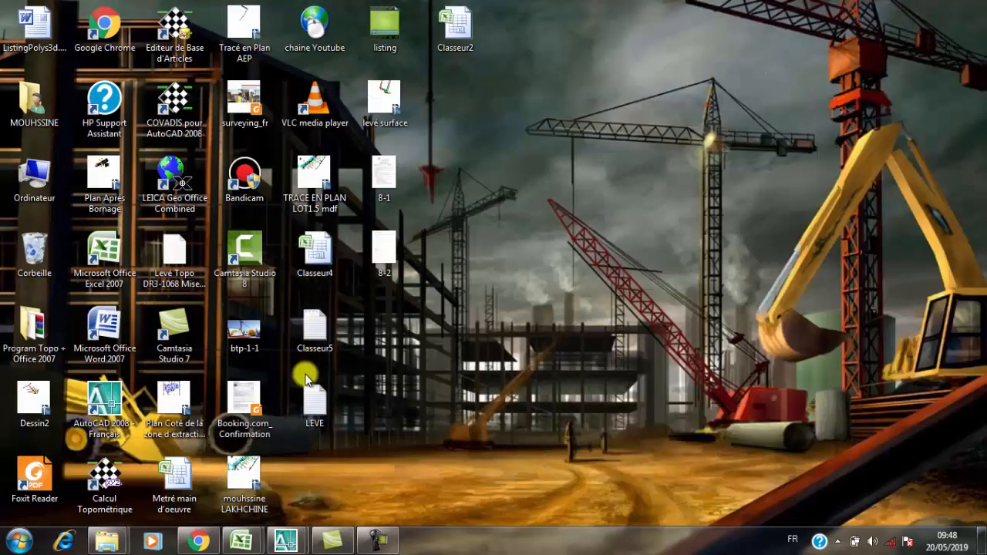
pyautogui.doubleClick(317, 404)
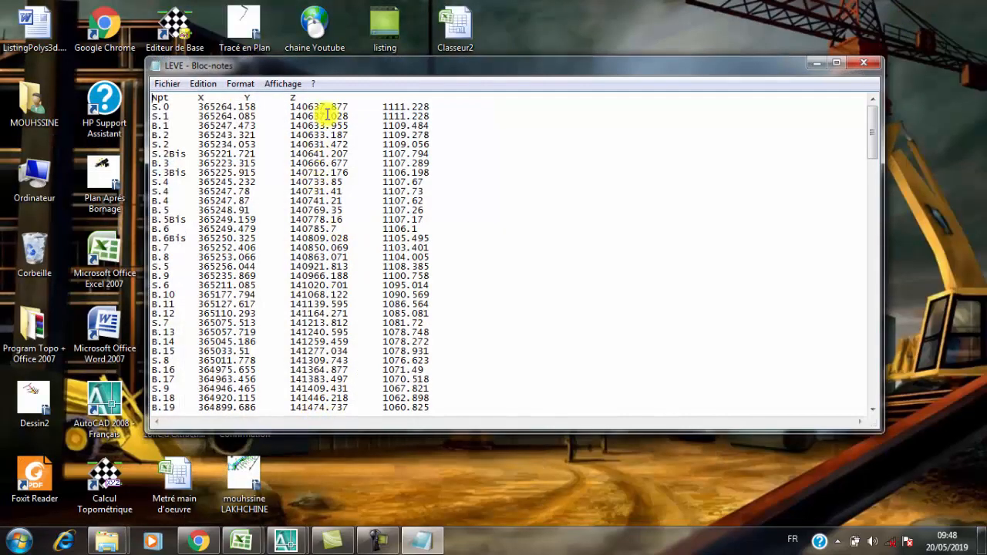
pyautogui.moveTo(319, 94); pyautogui.dragTo(151, 98)
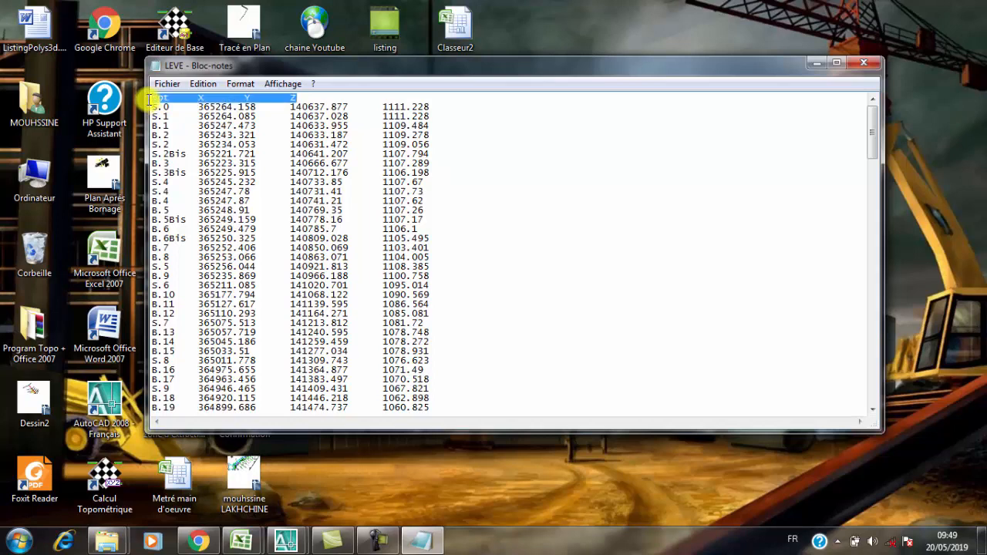
pyautogui.press('Delete')
pyautogui.press('Delete')
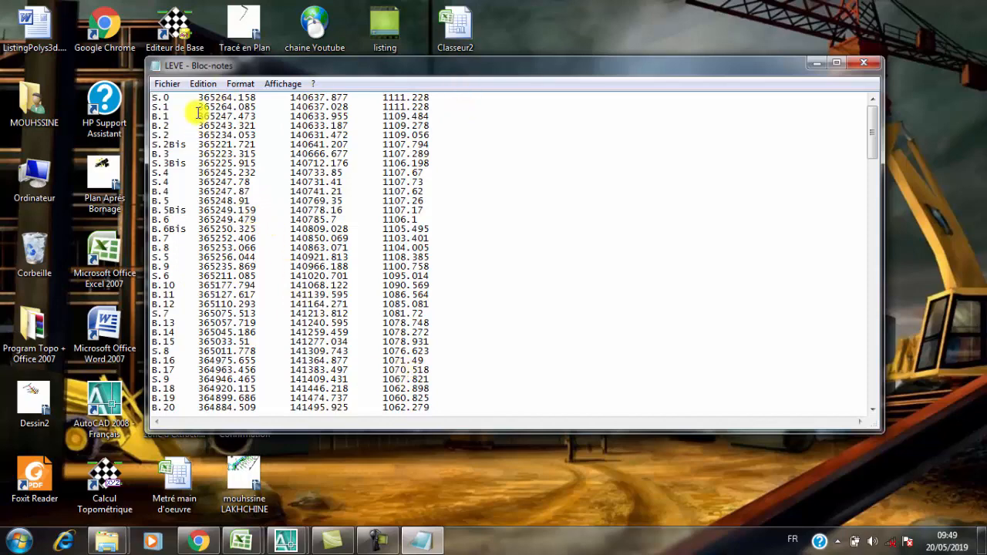
# Save the header-free text as LEVE0 on the desktop in text format and close the file.
pyautogui.click(167, 85)
pyautogui.click(193, 132)
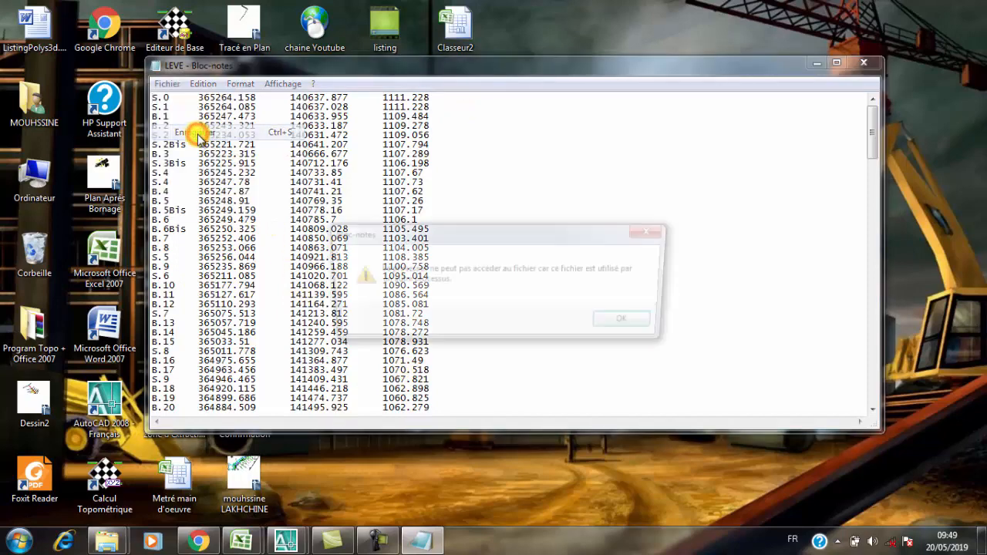
pyautogui.click(631, 323)
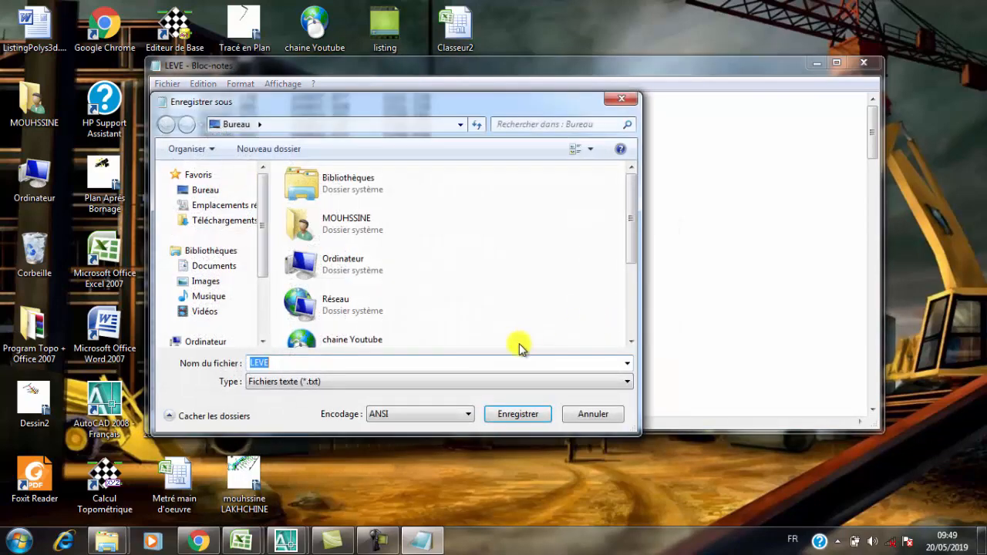
pyautogui.click(289, 364)
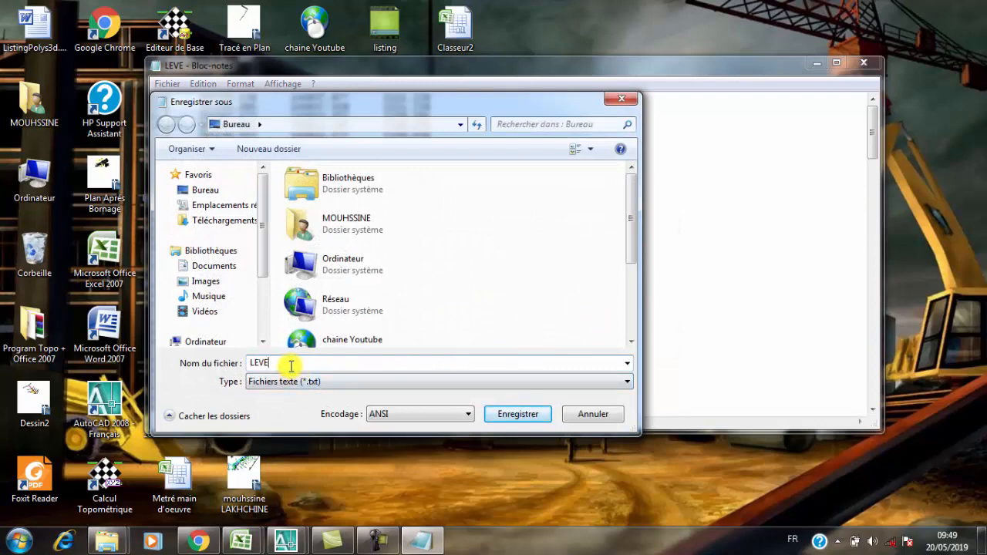
pyautogui.write('0')
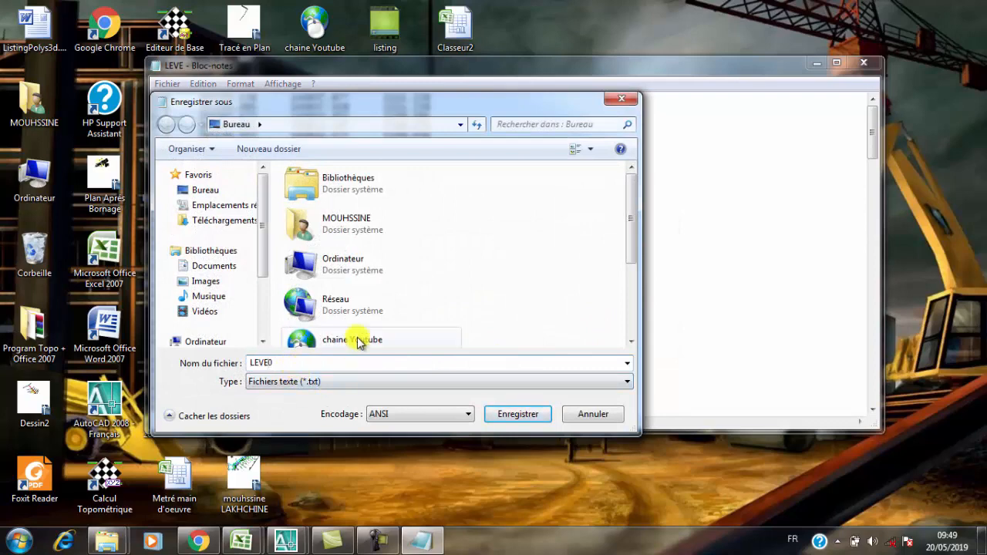
pyautogui.click(511, 414)
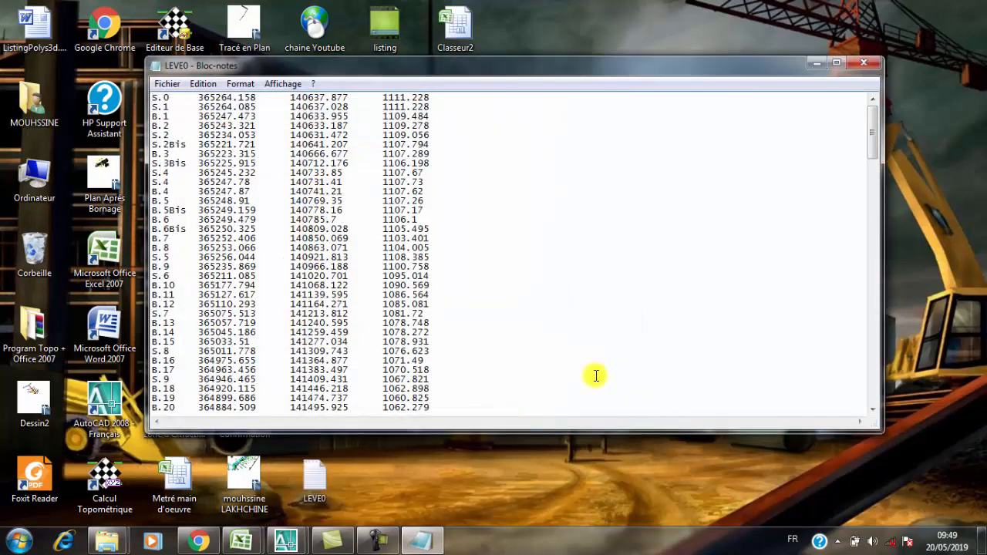
pyautogui.click(863, 63)
# Switch to the empty Dessin5 drawing in Covadis and start loading a set of topographic points (Chargement de semis).
pyautogui.moveTo(285, 542)
pyautogui.click(363, 451)
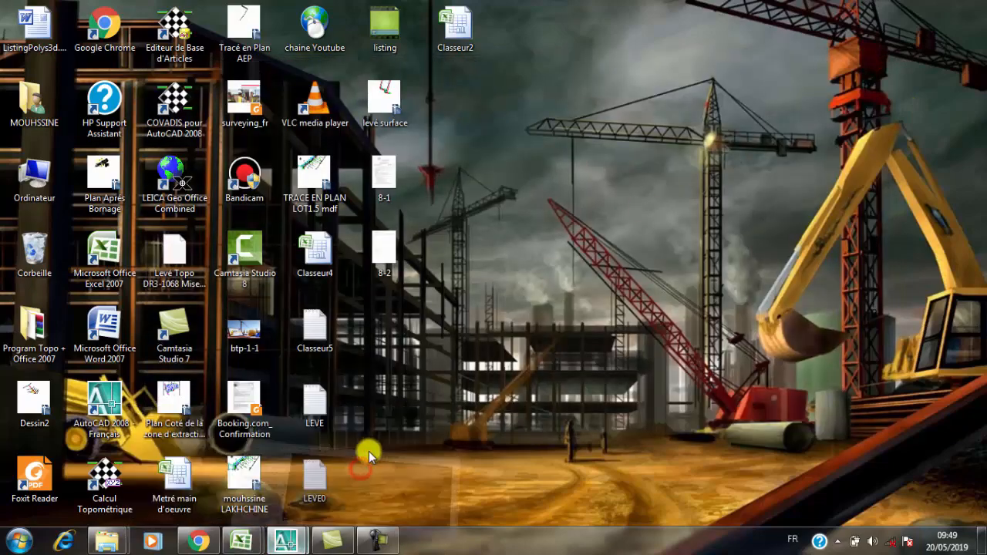
pyautogui.click(565, 22)
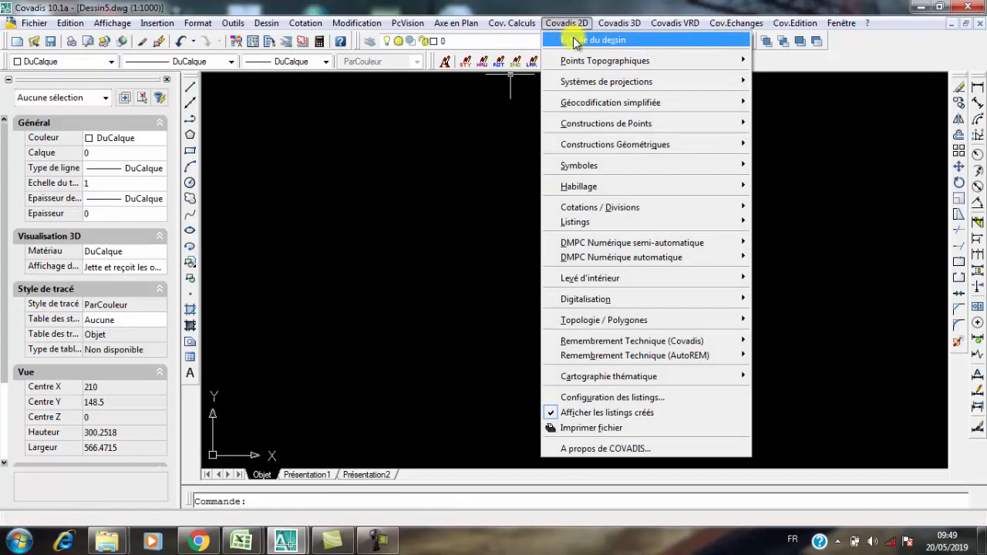
pyautogui.moveTo(594, 61)
pyautogui.click(787, 61)
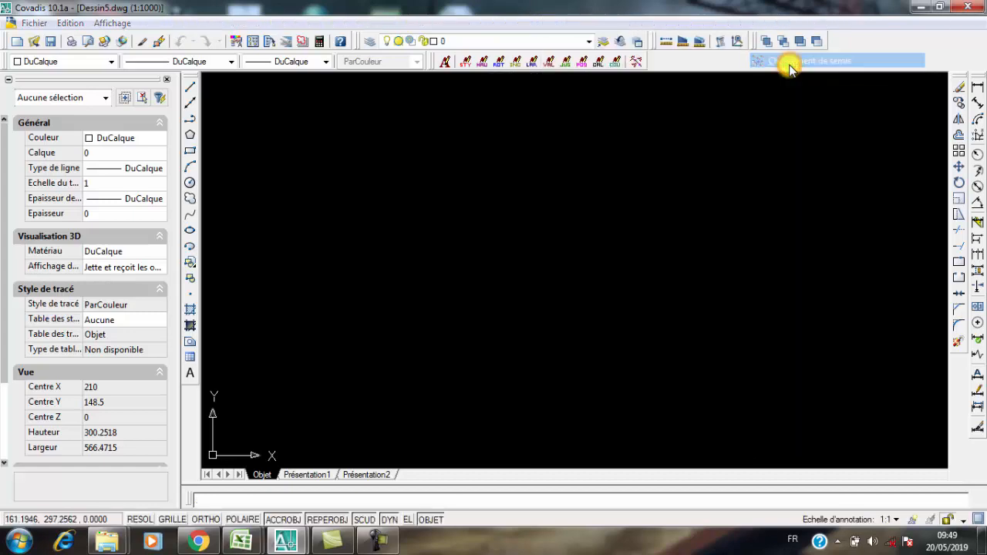
# Choose the LEVE0 text file from the desktop as the point file to process.
pyautogui.click(642, 121)
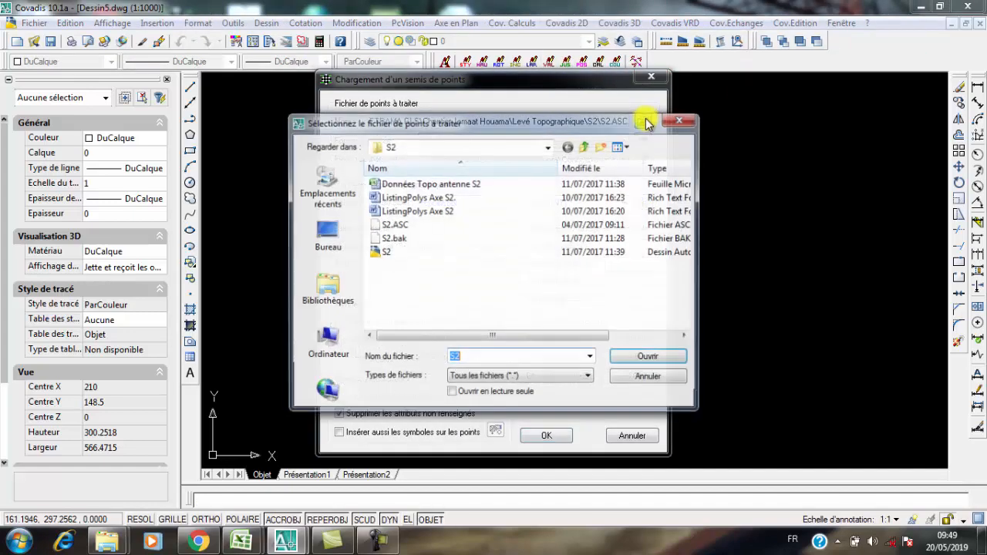
pyautogui.click(335, 249)
pyautogui.click(404, 259)
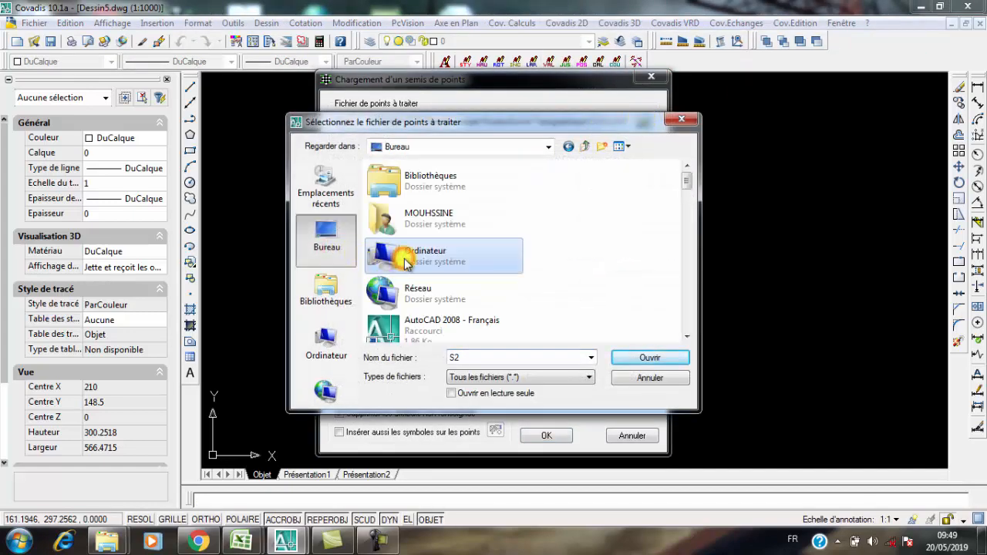
pyautogui.press('l')
pyautogui.press('l')
pyautogui.press('l')
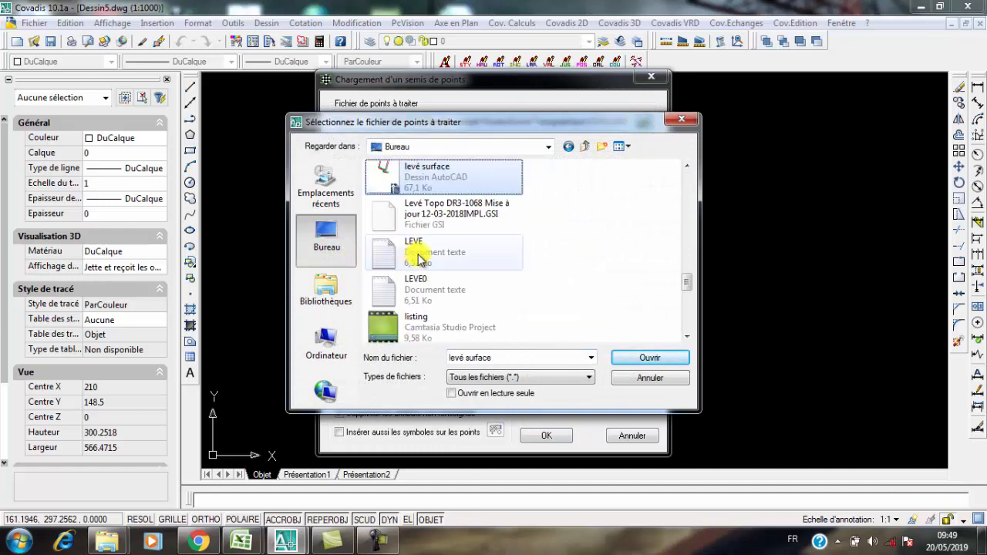
pyautogui.click(423, 283)
pyautogui.click(649, 356)
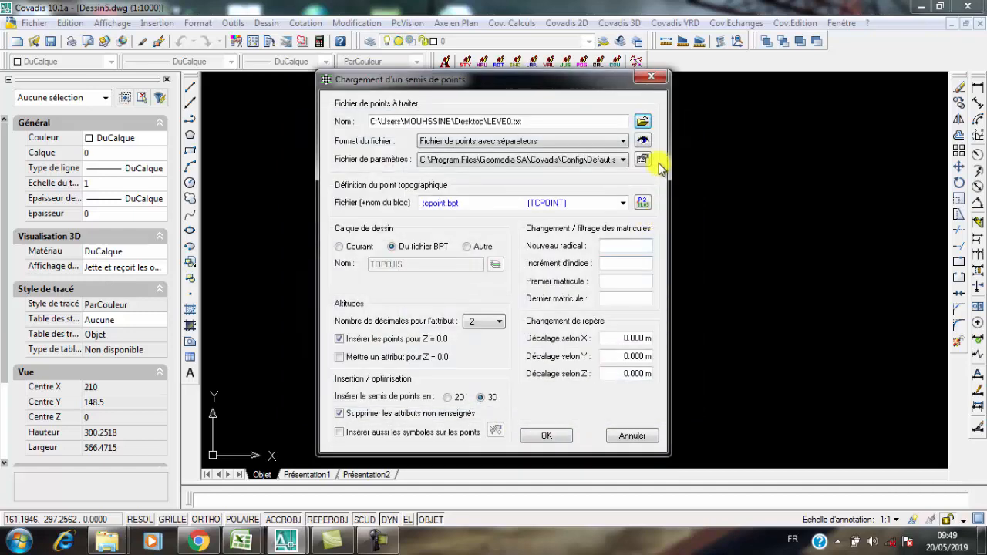
# Preview the raw contents of LEVE0 and keep tcpoint.bpt (TCPOINT) as the topographic point definition.
pyautogui.click(644, 143)
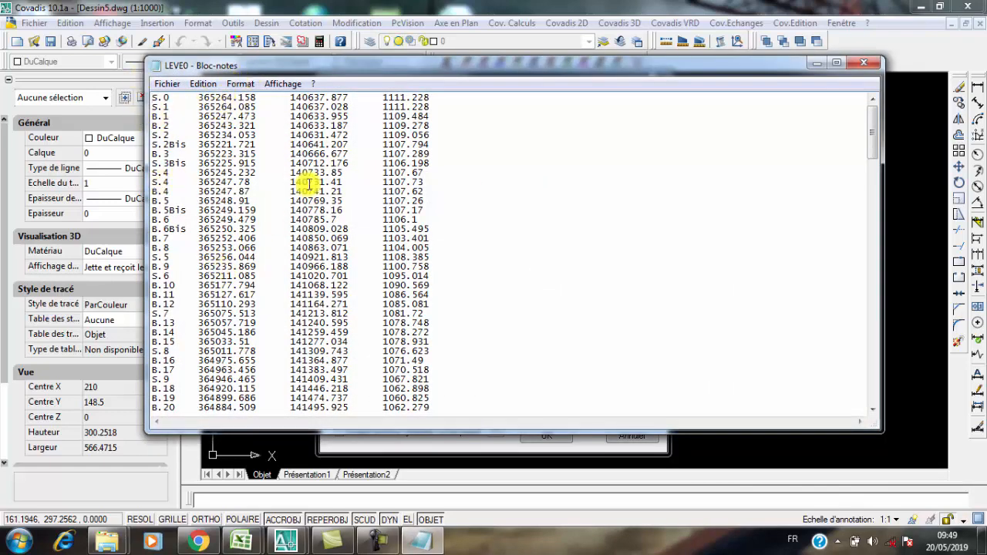
pyautogui.click(868, 65)
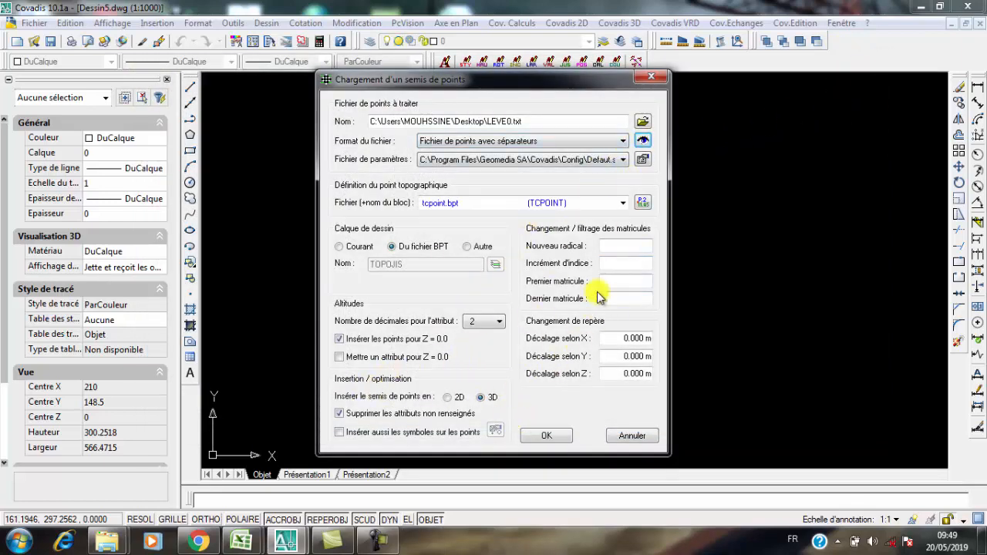
pyautogui.click(620, 203)
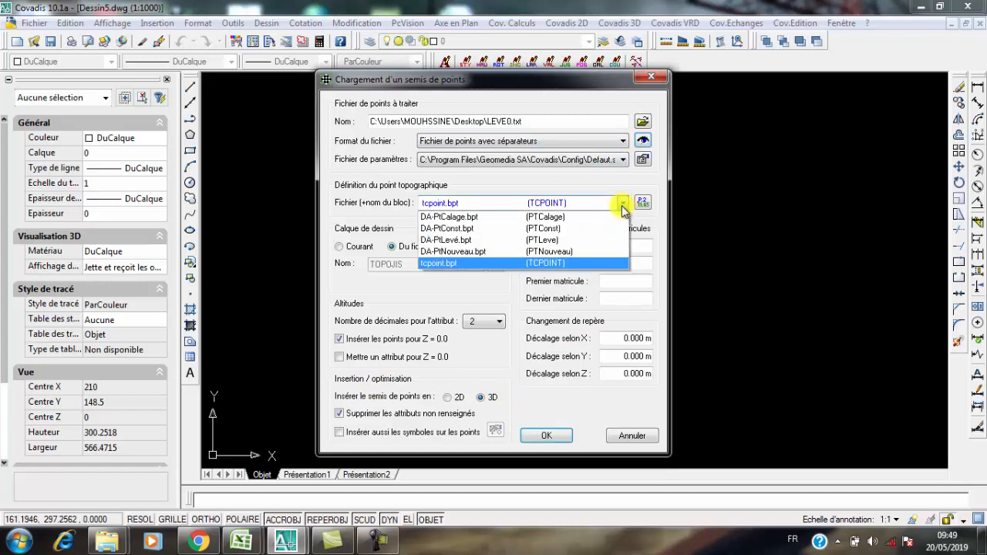
pyautogui.click(424, 285)
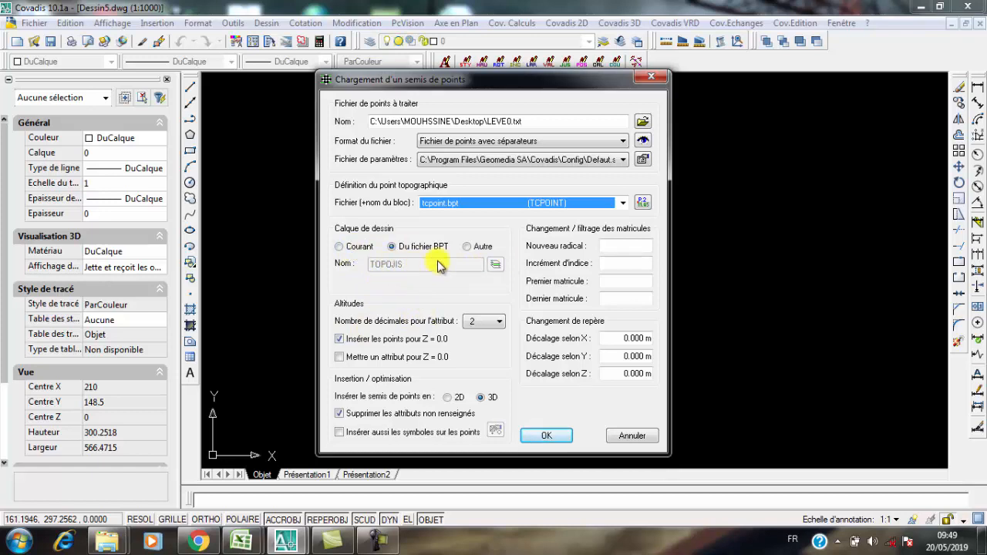
# Keep the drawing layer taken from the BPT file (Du fichier BPT) and load the LEVE0 points in 3D.
pyautogui.click(364, 248)
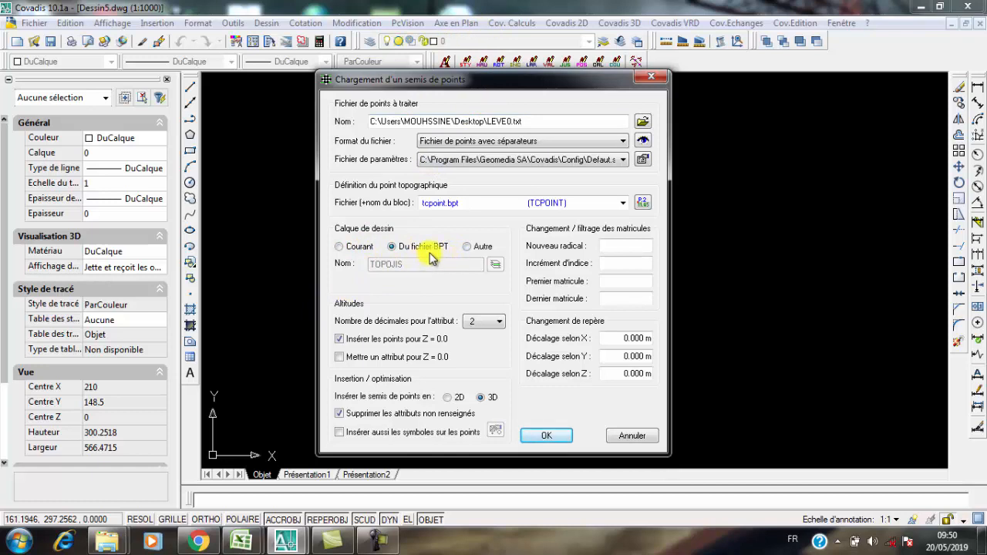
pyautogui.click(467, 246)
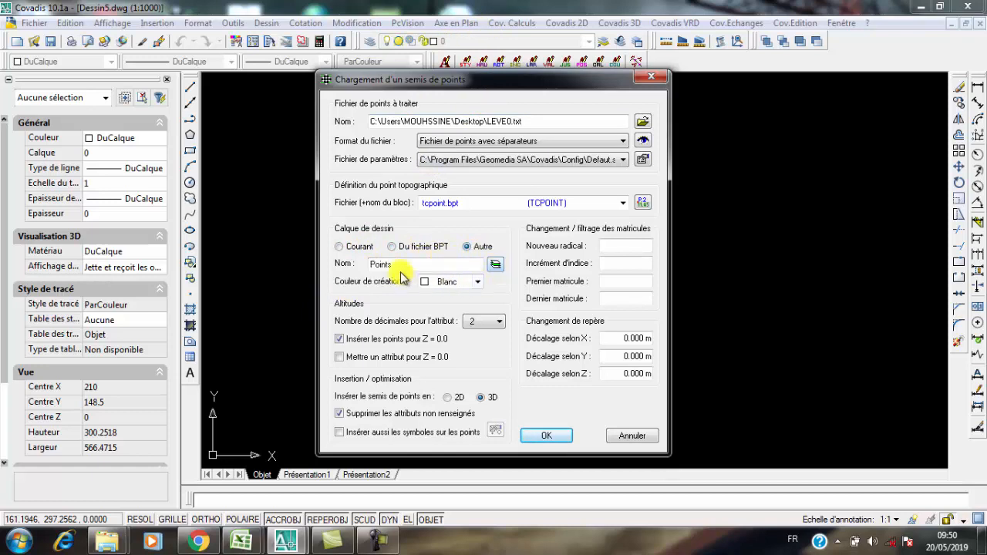
pyautogui.click(393, 247)
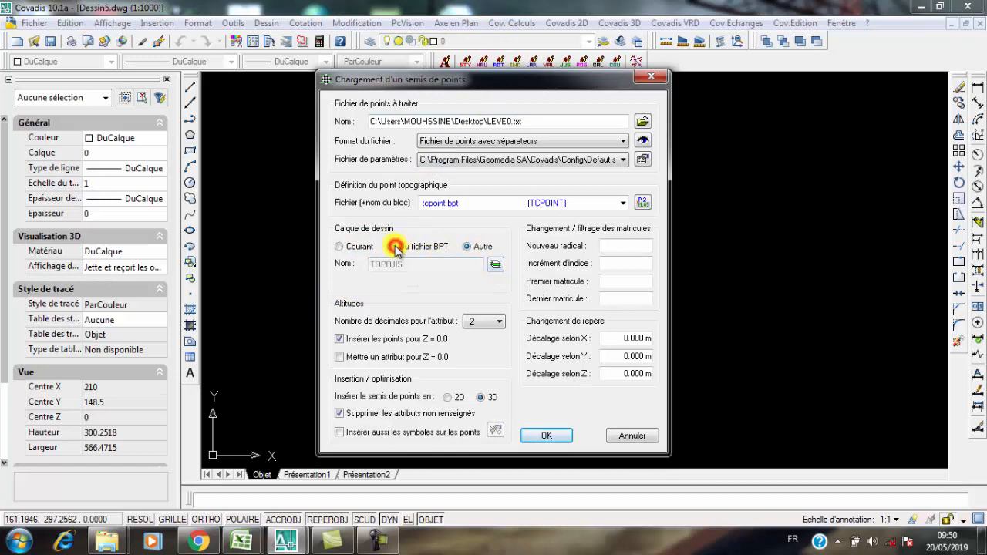
pyautogui.click(546, 436)
# Examine the loaded points along the whole survey line, including their numbers and altitudes.
pyautogui.scroll(5, 601, 416)
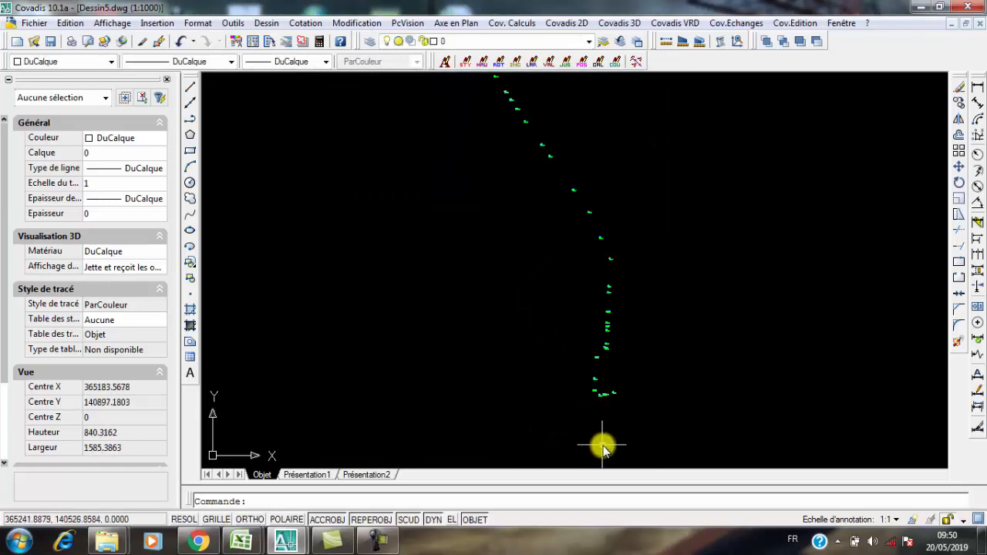
pyautogui.scroll(5, 606, 329)
pyautogui.scroll(-10, 643, 365)
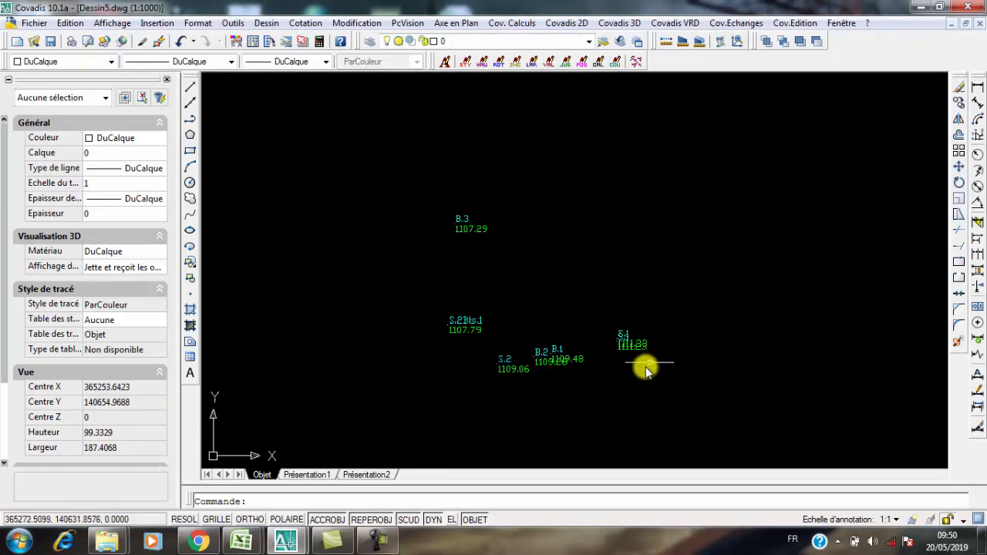
pyautogui.scroll(-5, 581, 435)
pyautogui.moveTo(535, 228); pyautogui.dragTo(482, 396, button='middle')
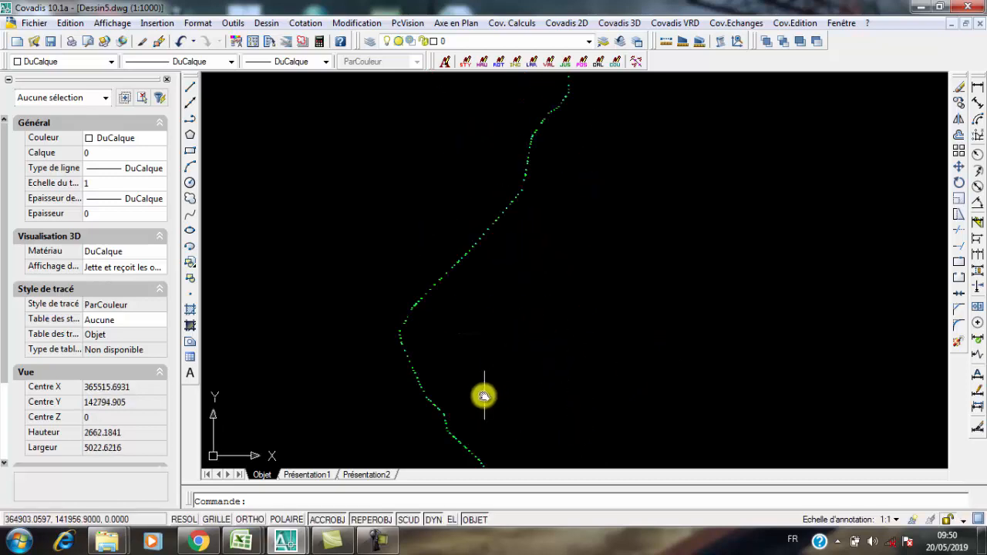
pyautogui.scroll(-5, 491, 276)
pyautogui.scroll(6, 511, 182)
pyautogui.scroll(1, 509, 147)
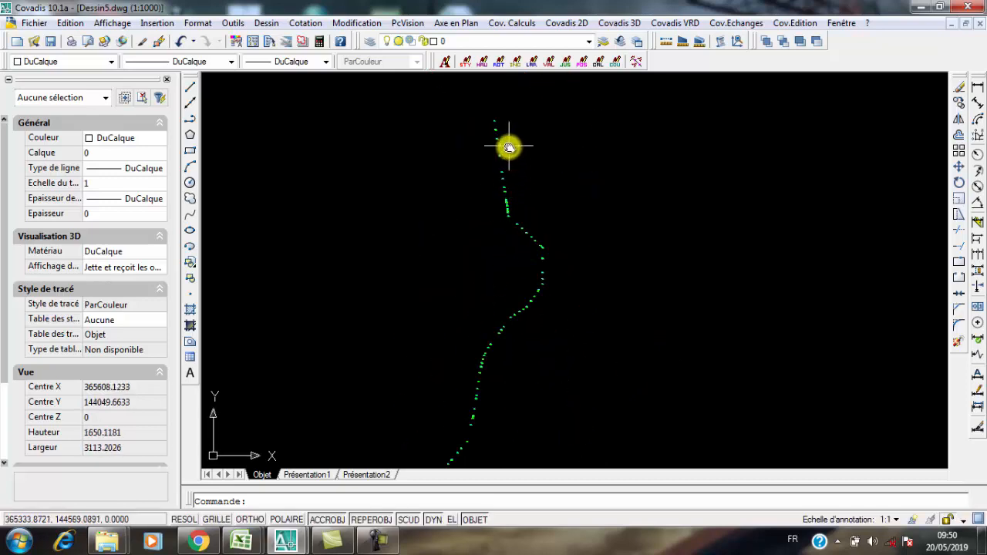
pyautogui.moveTo(452, 387); pyautogui.dragTo(483, 206, button='middle')
pyautogui.moveTo(436, 408); pyautogui.dragTo(646, 171, button='middle')
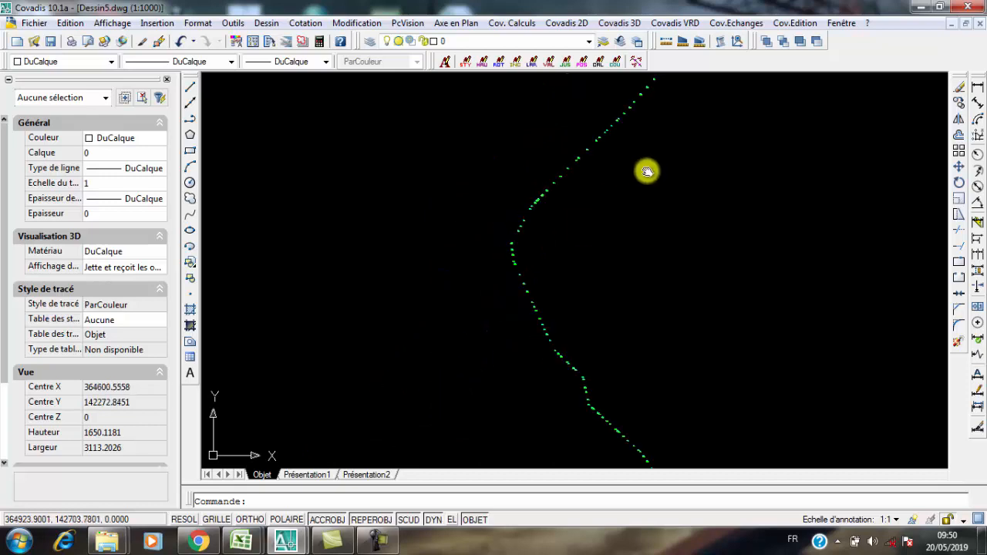
# Select point B.70 to check its layer and X, Y, Z position in the properties, and clear the selection.
pyautogui.scroll(5, 558, 185)
pyautogui.scroll(4, 556, 187)
pyautogui.scroll(3, 452, 189)
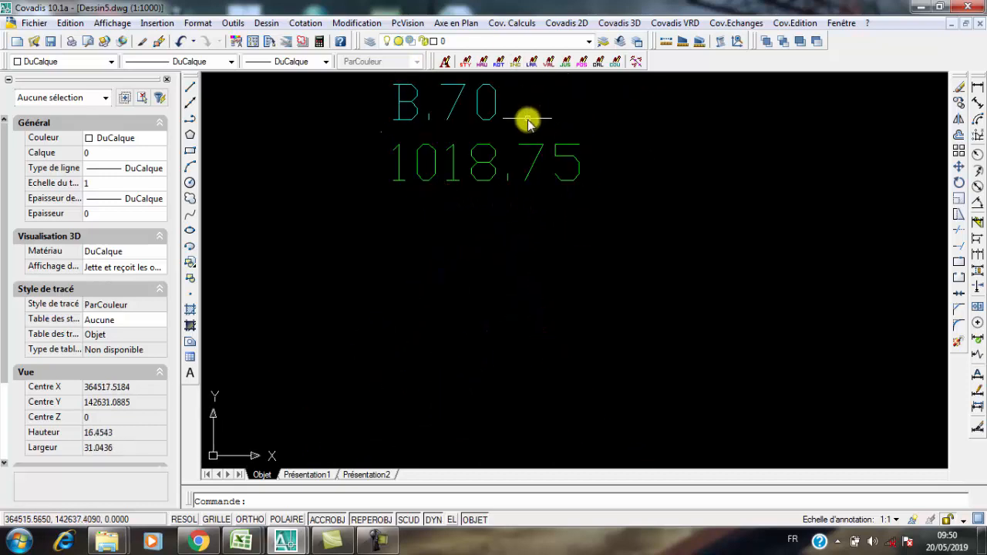
pyautogui.moveTo(480, 193); pyautogui.dragTo(468, 268, button='middle')
pyautogui.click(562, 260)
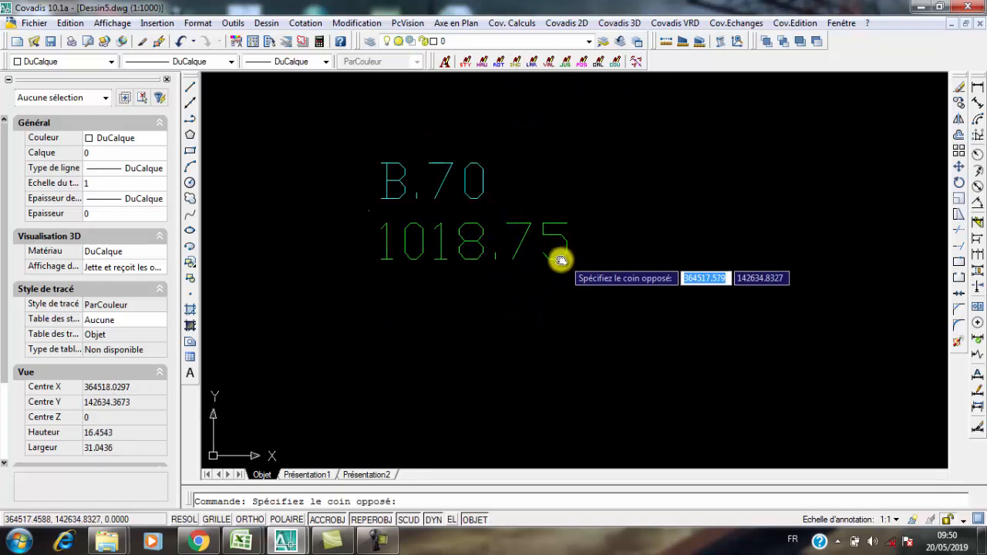
pyautogui.click(498, 275)
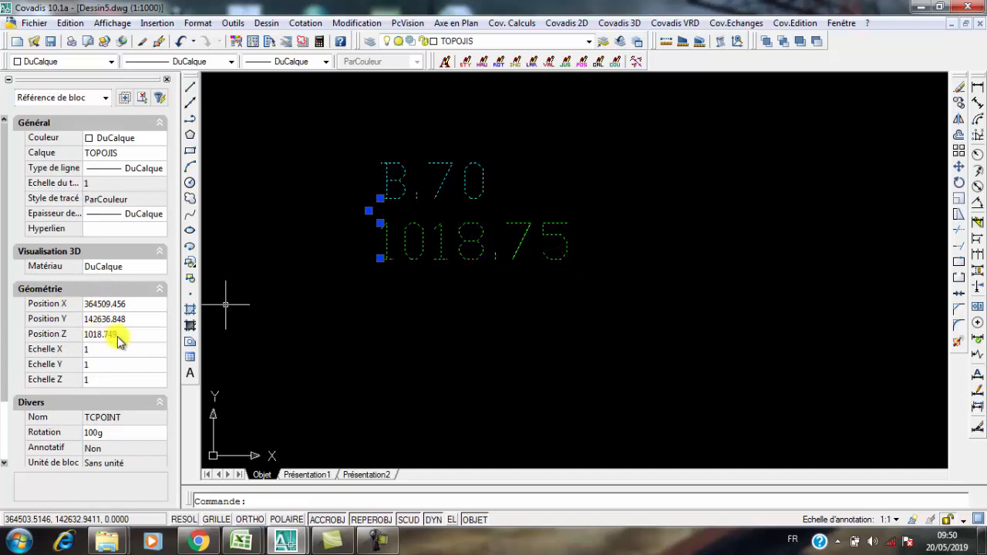
pyautogui.press('Escape')
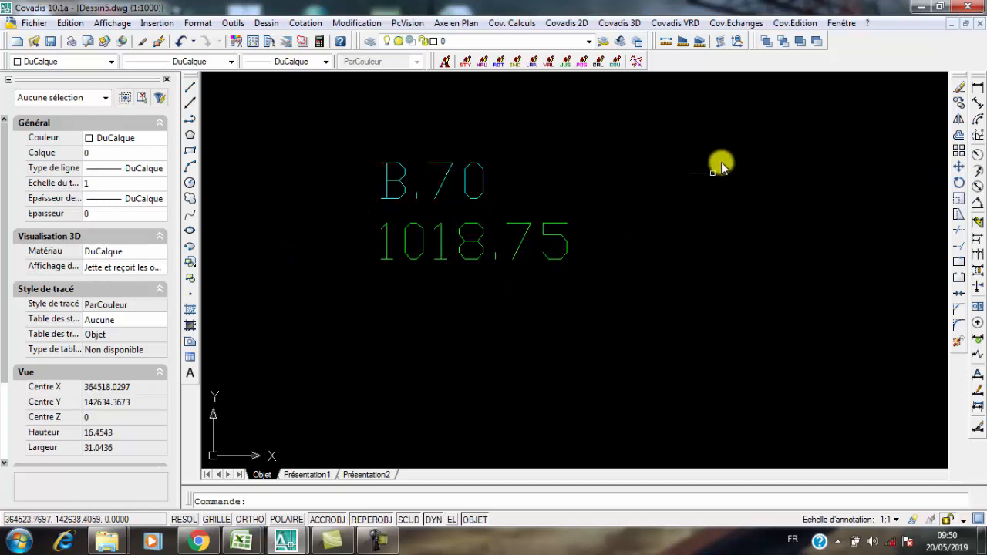
# Delete all the loaded survey points from the drawing.
pyautogui.scroll(-20, 430, 280)
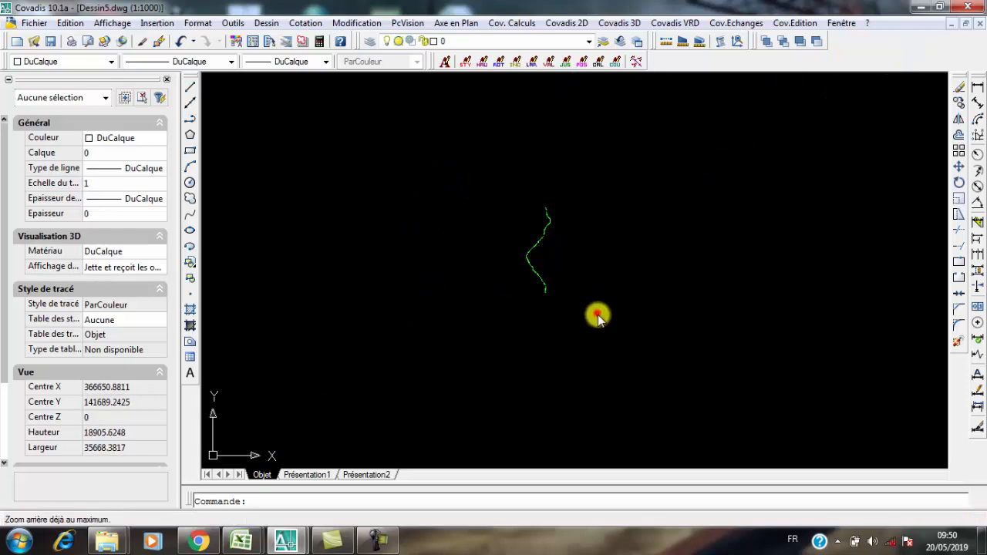
pyautogui.click(594, 313)
pyautogui.click(470, 178)
pyautogui.press('Delete')
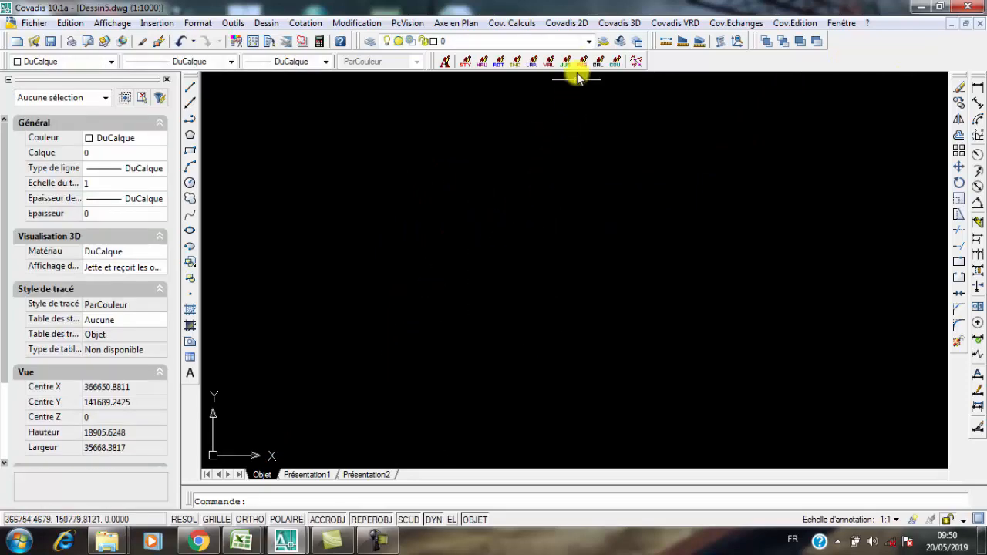
# Start loading a set of topographic points again and open the LEVE0 point file's text contents.
pyautogui.click(572, 23)
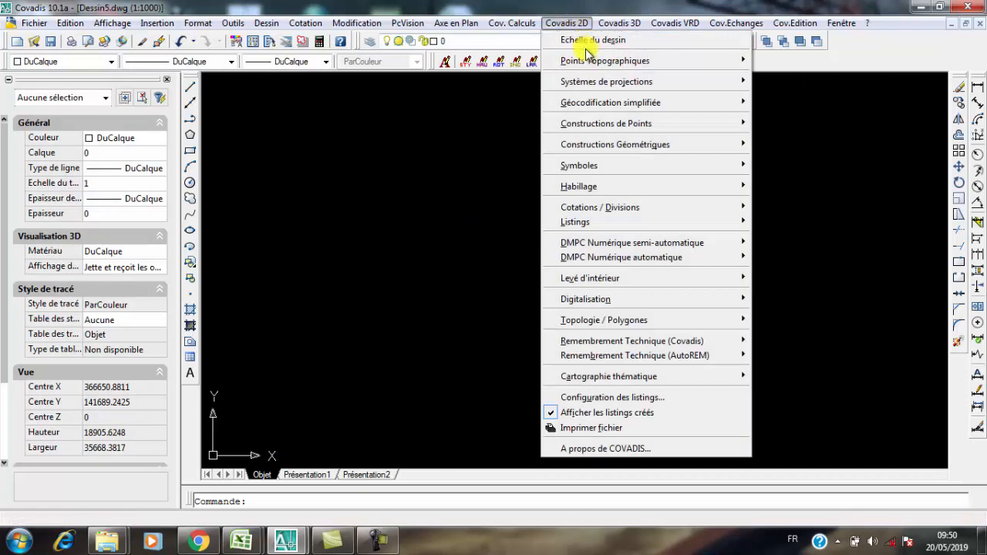
pyautogui.moveTo(595, 60)
pyautogui.click(780, 62)
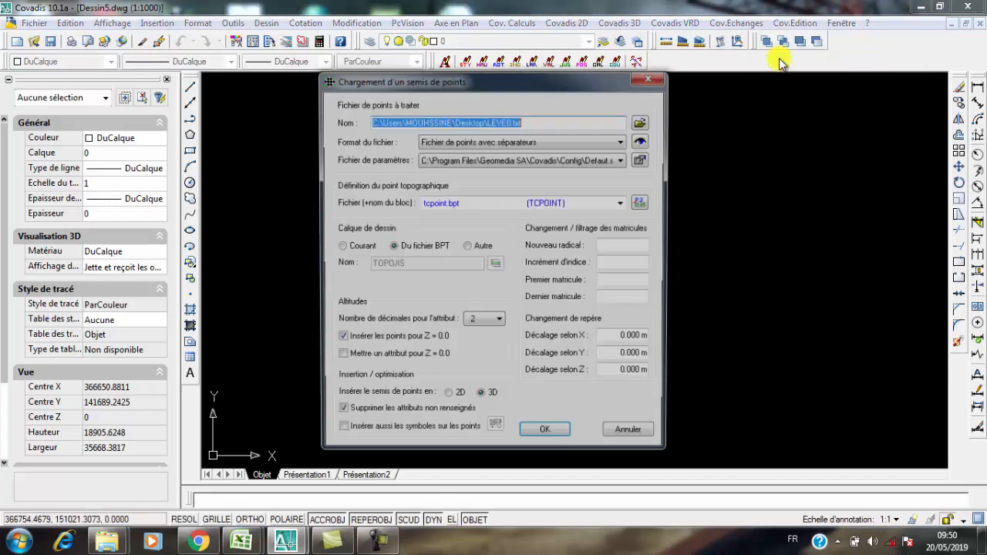
pyautogui.click(643, 139)
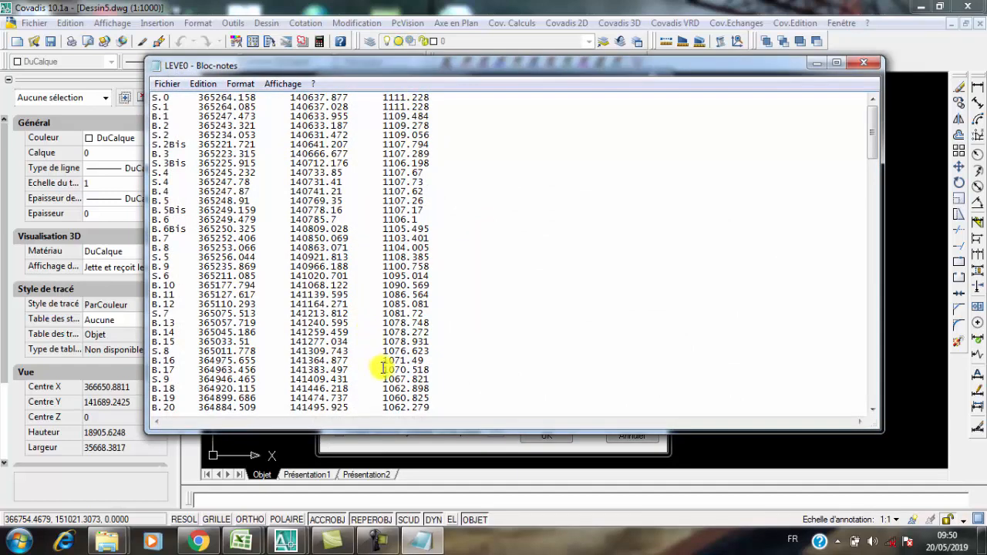
# Replace every point (.) with a comma (,) throughout the LEVE0 text.
pyautogui.click(200, 84)
pyautogui.click(233, 223)
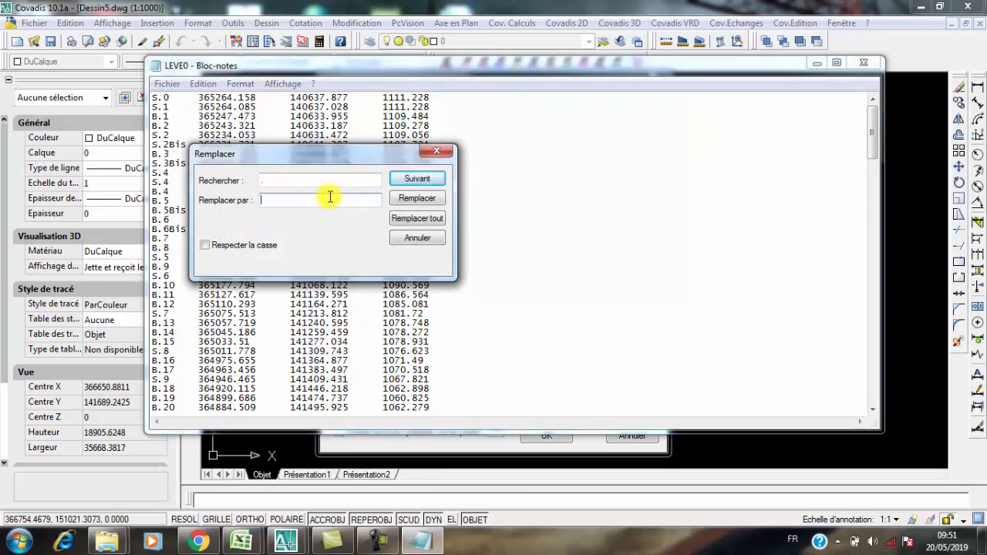
pyautogui.click(416, 218)
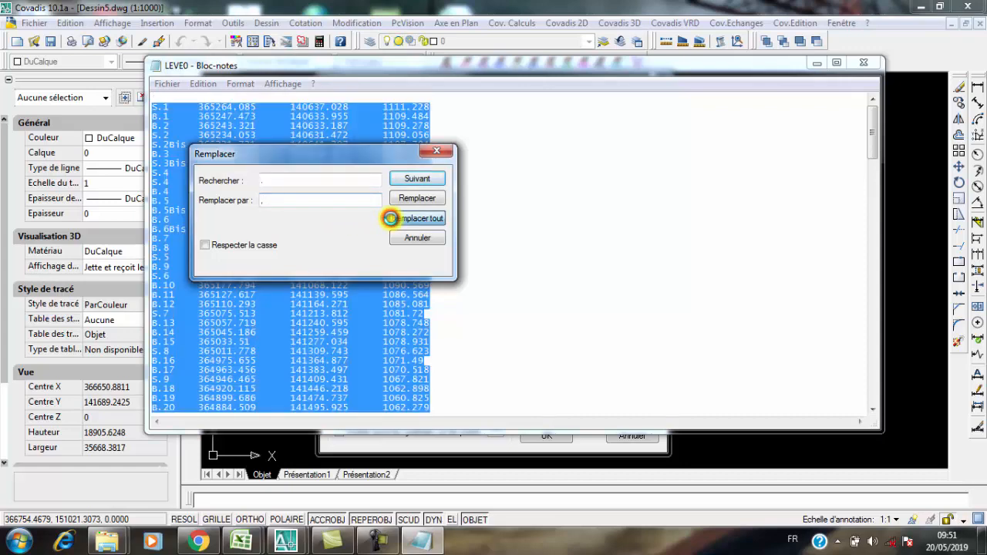
# Save the comma-separated text on the desktop as a new text file named LEVE01.
pyautogui.click(436, 151)
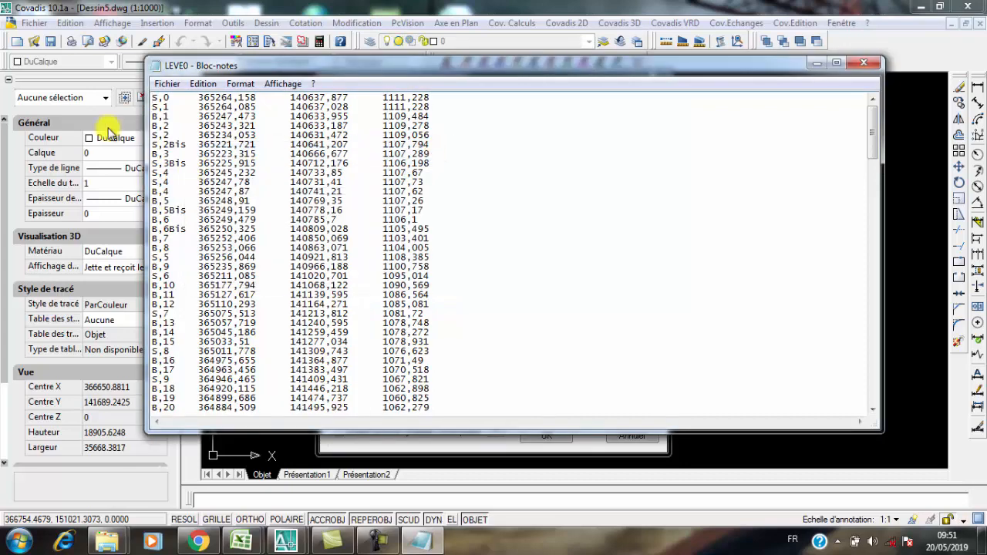
pyautogui.click(163, 83)
pyautogui.click(221, 165)
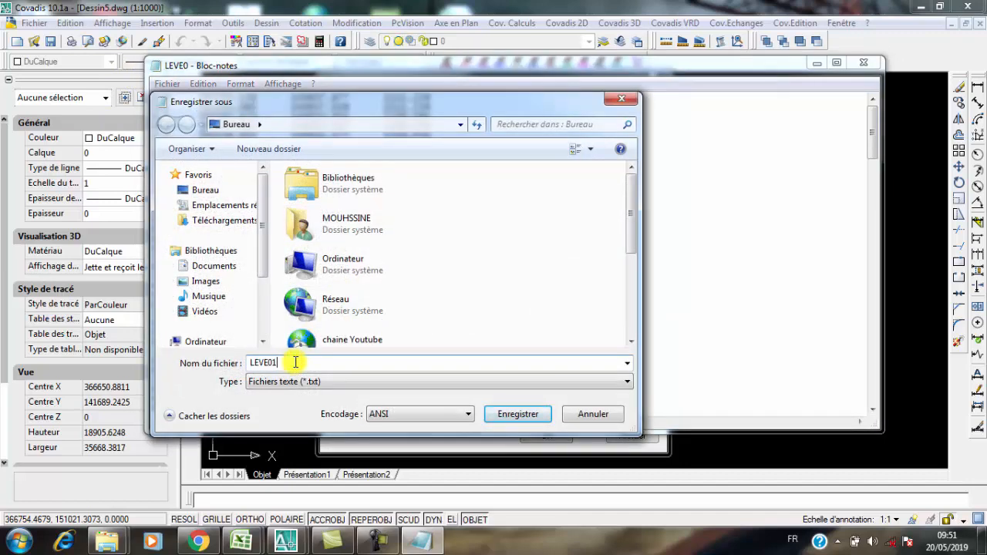
pyautogui.click(513, 416)
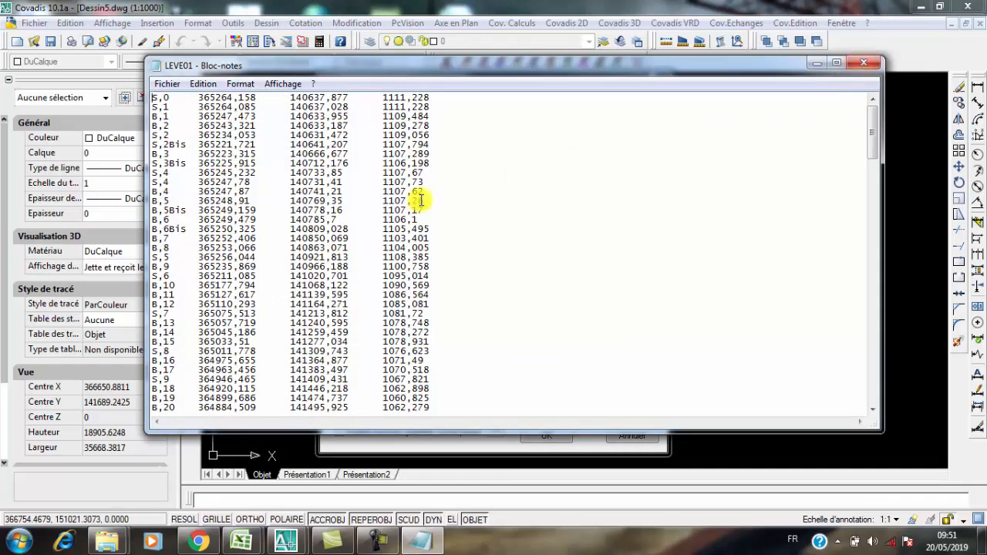
# Switch to the Excel survey table and check how decimals are written in the Z column for points S.0 through S.2Bis.
pyautogui.moveTo(241, 542)
pyautogui.click(193, 480)
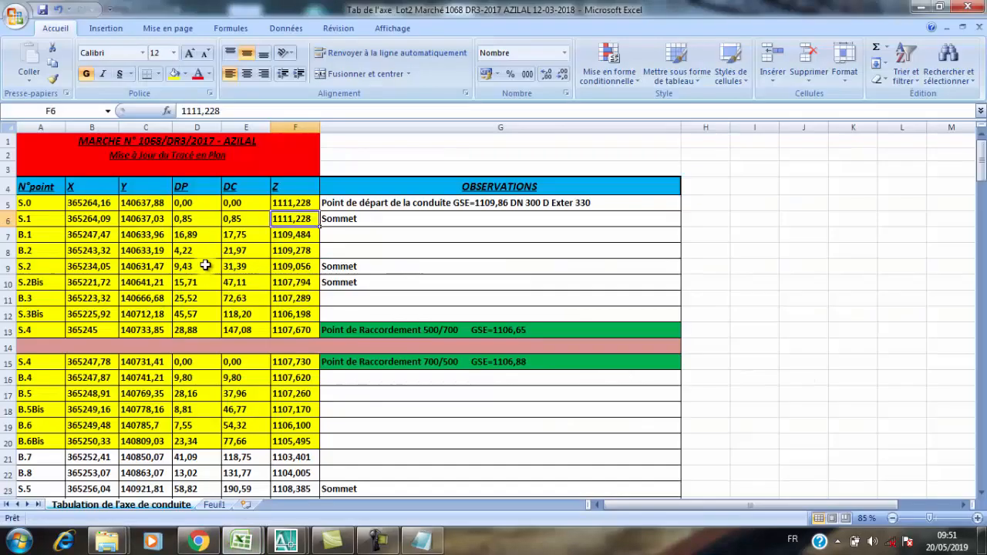
pyautogui.click(290, 282)
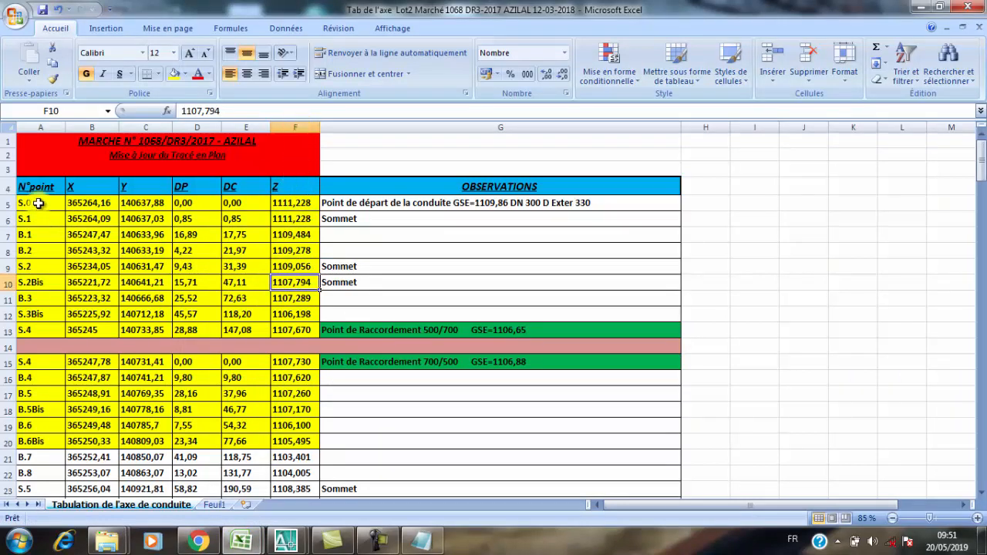
pyautogui.moveTo(37, 203); pyautogui.dragTo(300, 214)
pyautogui.click(299, 213)
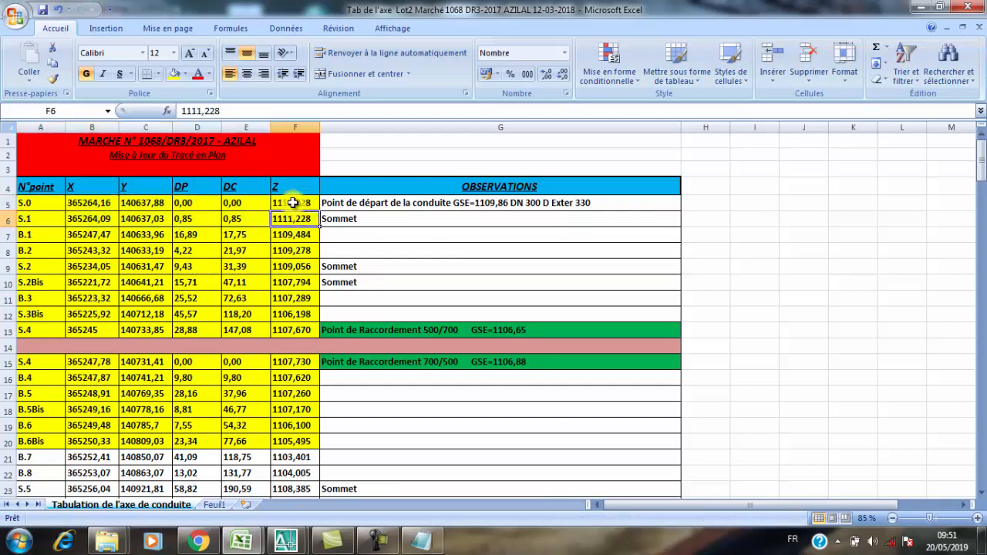
pyautogui.click(296, 207)
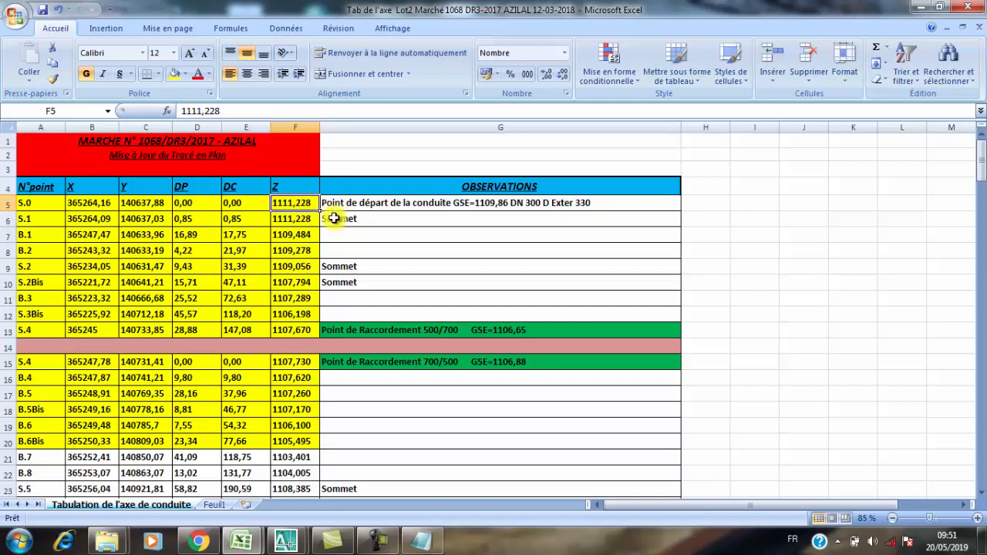
pyautogui.click(295, 249)
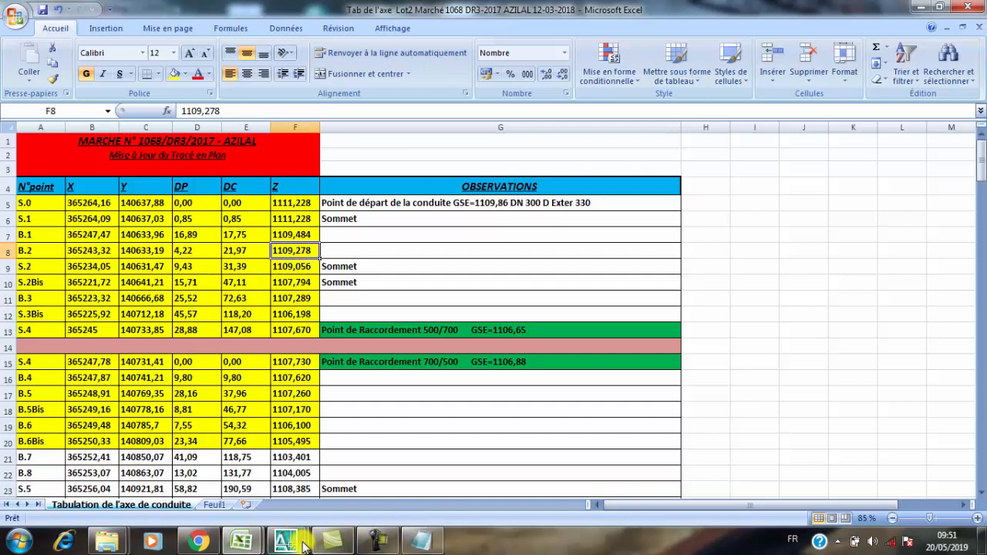
# Switch back to Covadis and inspect the text contents of the LEVE0 points file.
pyautogui.moveTo(303, 543)
pyautogui.click(390, 472)
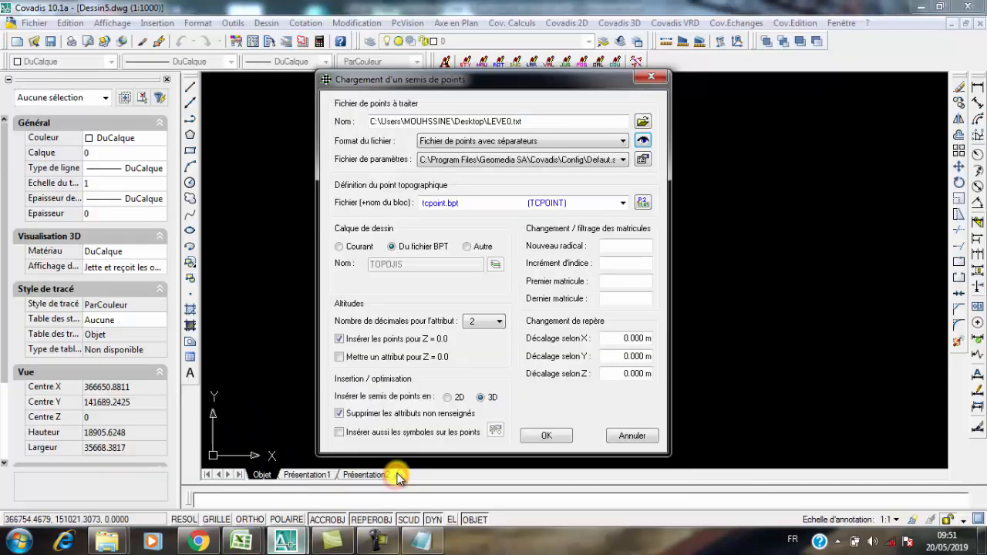
pyautogui.click(646, 140)
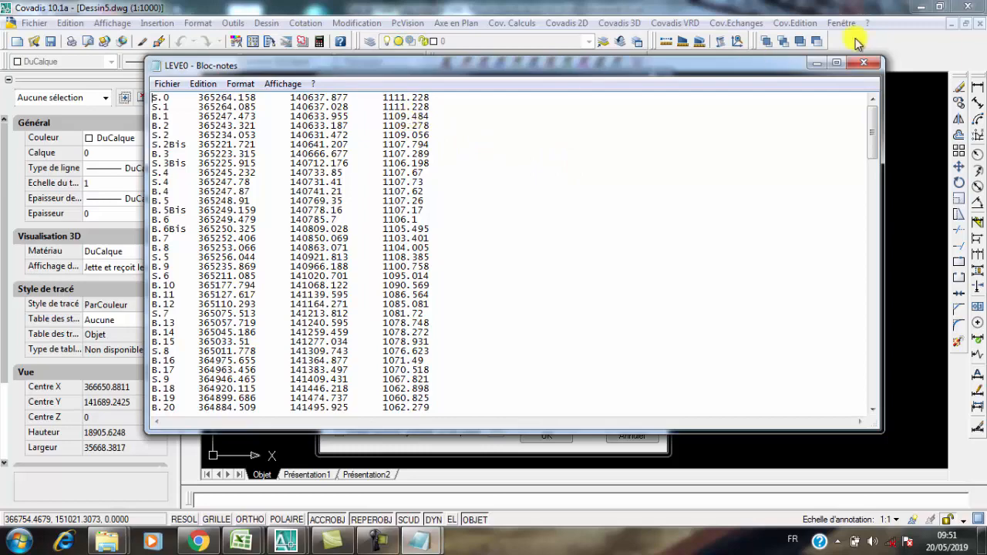
pyautogui.click(867, 65)
pyautogui.click(643, 136)
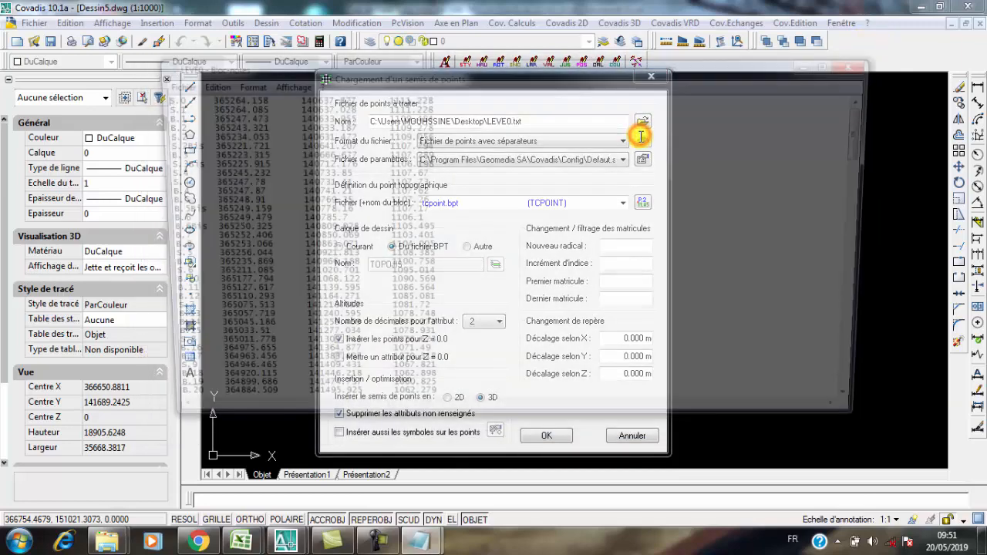
pyautogui.click(864, 64)
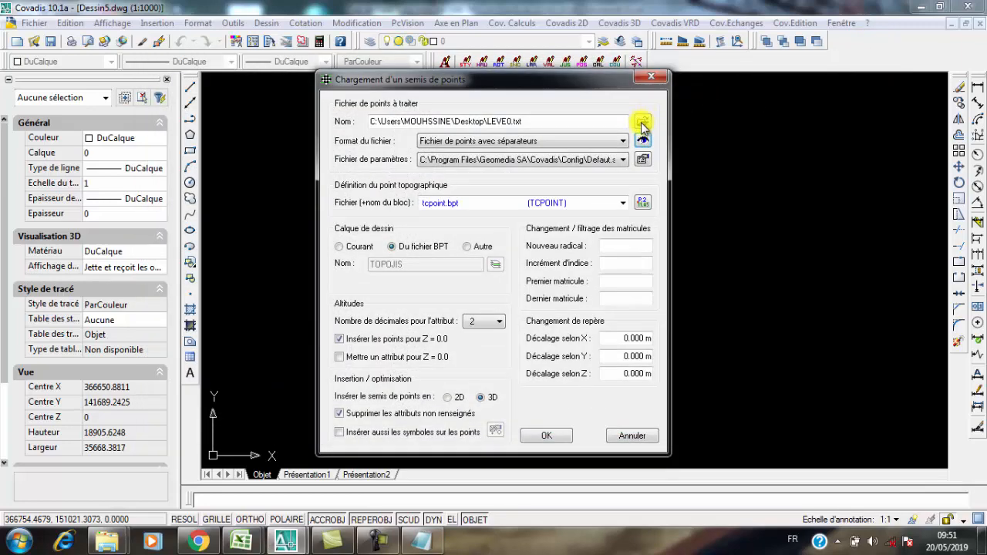
# Choose LEVE01.txt on the desktop as the points file to load.
pyautogui.click(643, 123)
pyautogui.click(433, 250)
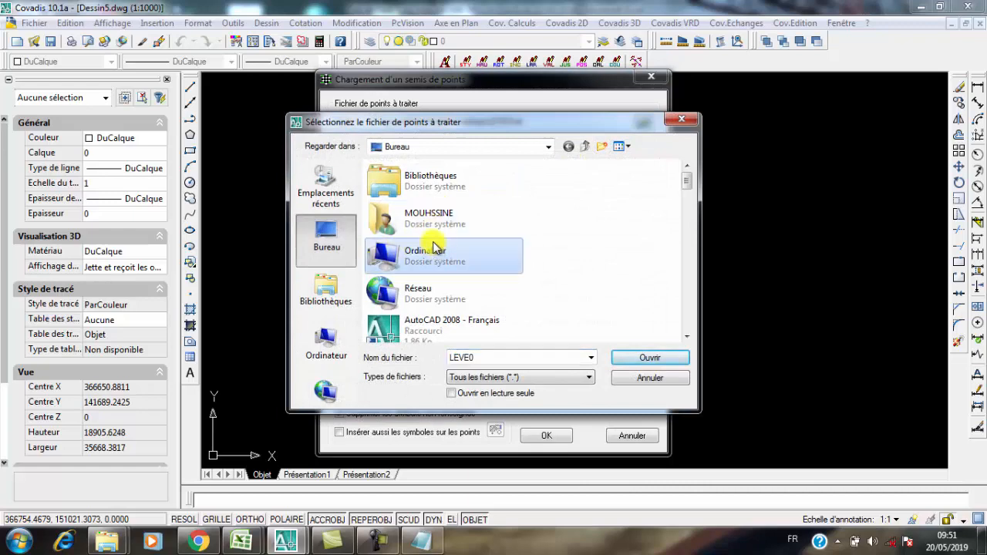
pyautogui.write('leve')
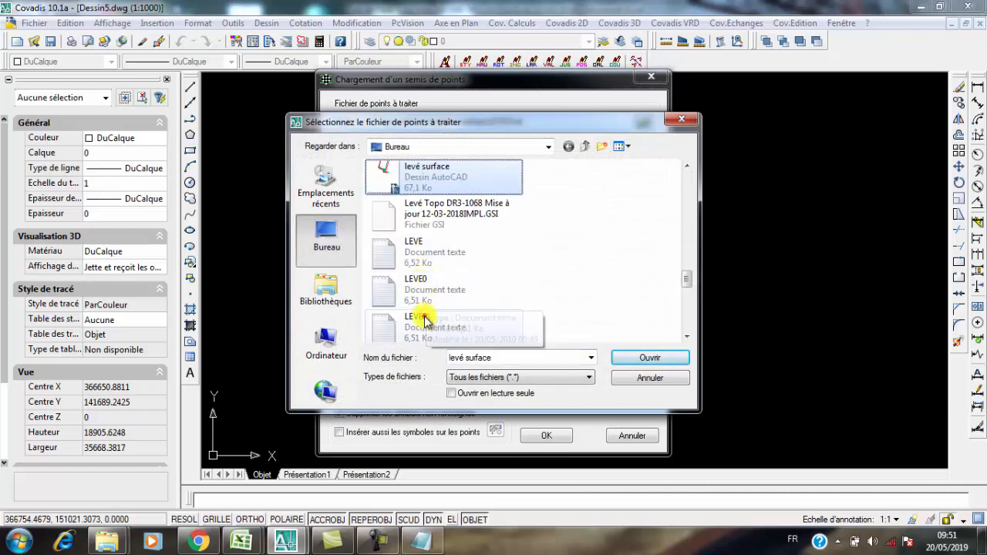
pyautogui.click(425, 319)
pyautogui.click(682, 359)
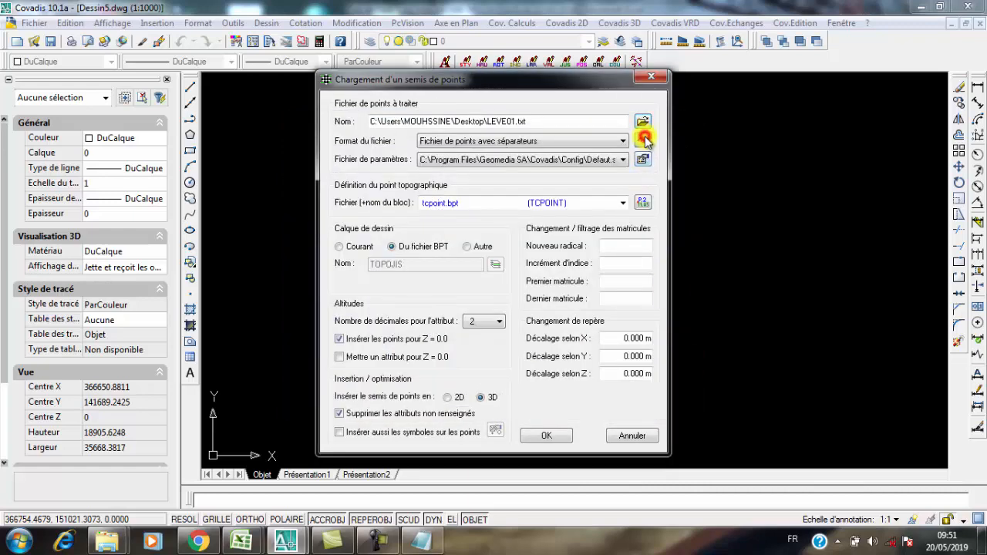
# Review the LEVE01 text and load its points, completing the existing topographic point list and redefining the TCPOINT block.
pyautogui.click(643, 139)
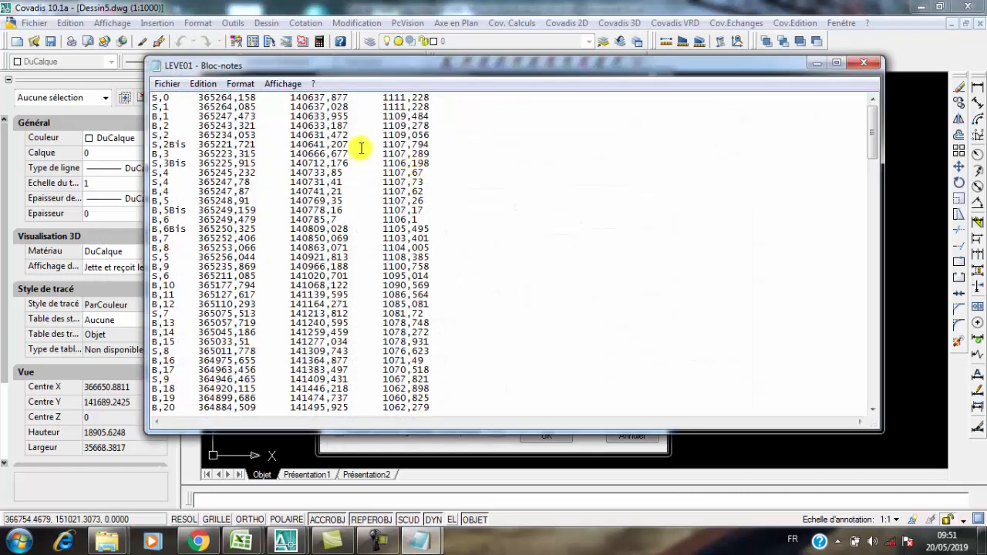
pyautogui.click(863, 62)
pyautogui.click(533, 437)
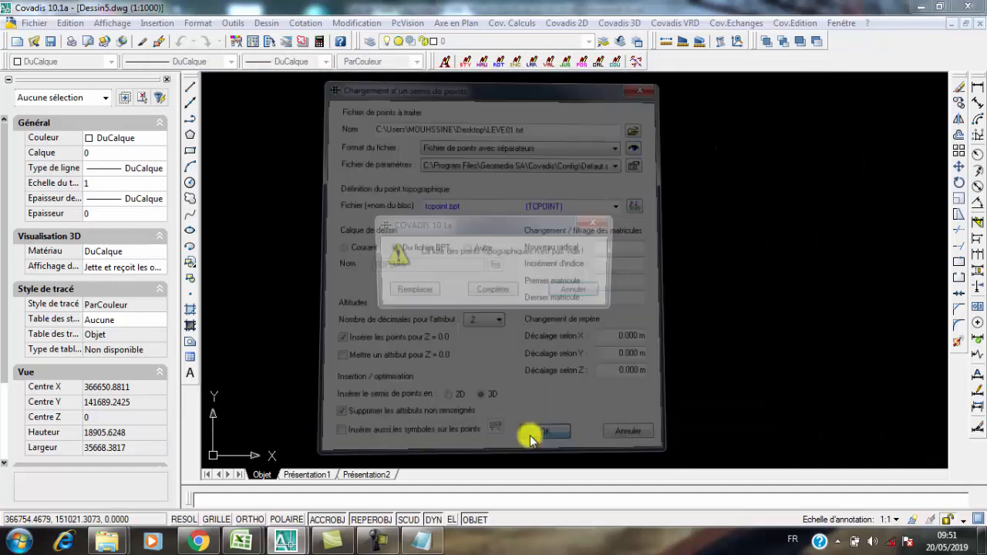
pyautogui.click(494, 291)
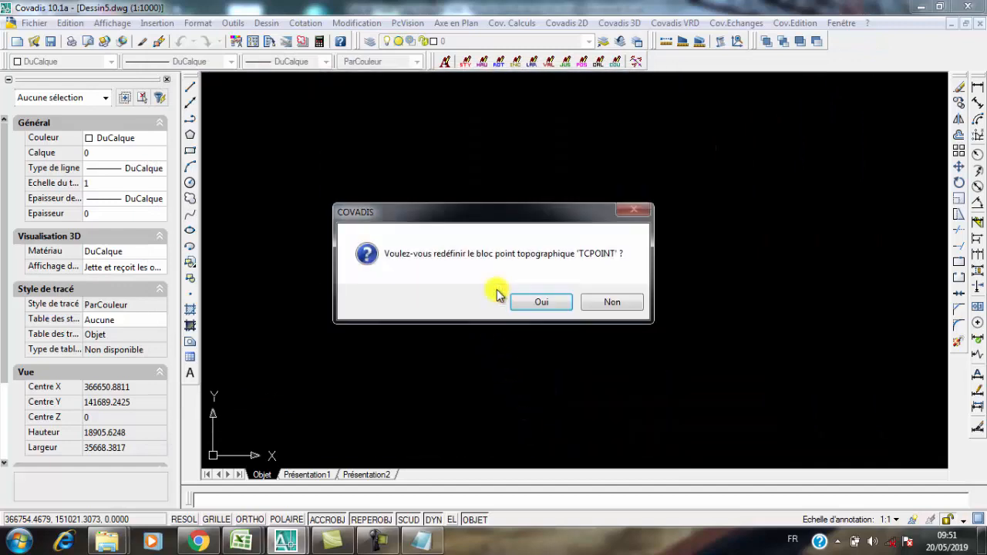
pyautogui.click(529, 301)
# Examine the names and altitudes of the loaded points along the alignment, from S.1 and B.3 up to S.25.
pyautogui.moveTo(565, 427); pyautogui.dragTo(579, 337, button='middle')
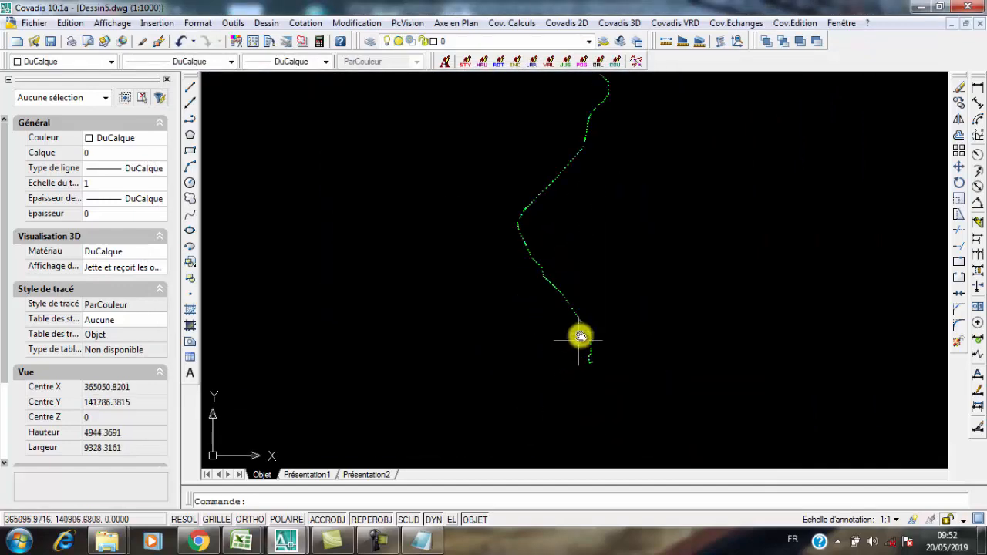
pyautogui.moveTo(604, 212); pyautogui.dragTo(620, 290, button='middle')
pyautogui.scroll(10, 566, 429)
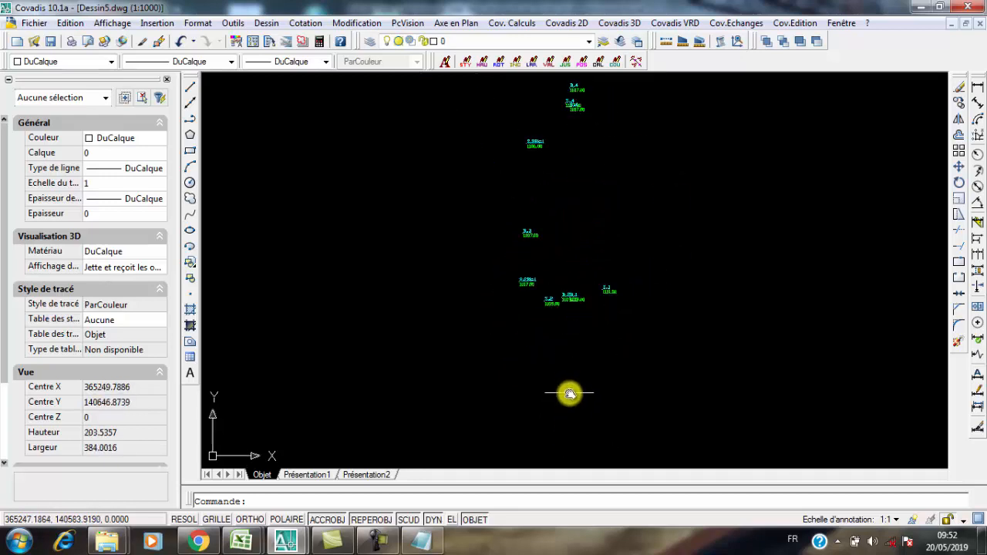
pyautogui.moveTo(568, 394); pyautogui.dragTo(617, 288, button='middle')
pyautogui.scroll(2, 617, 288)
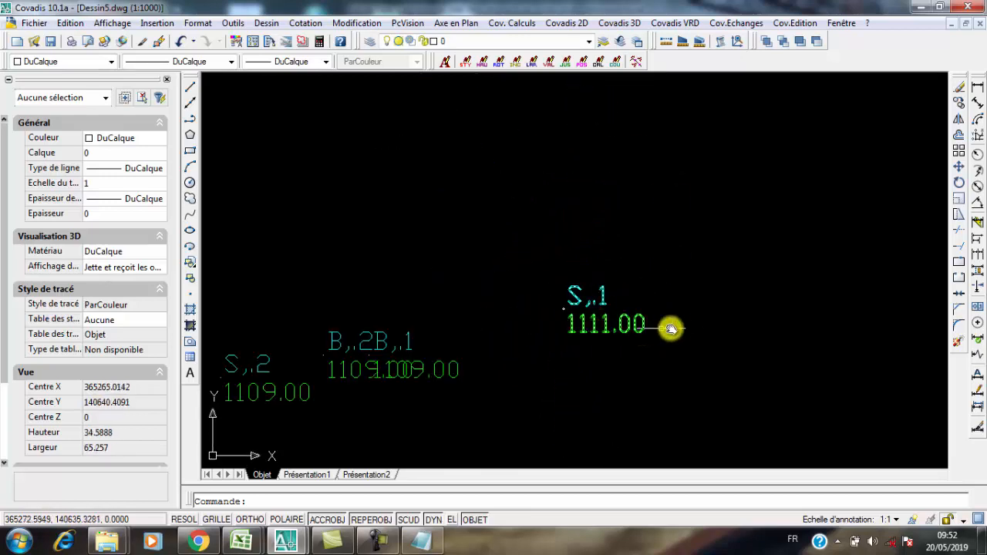
pyautogui.moveTo(426, 371); pyautogui.dragTo(709, 317, button='middle')
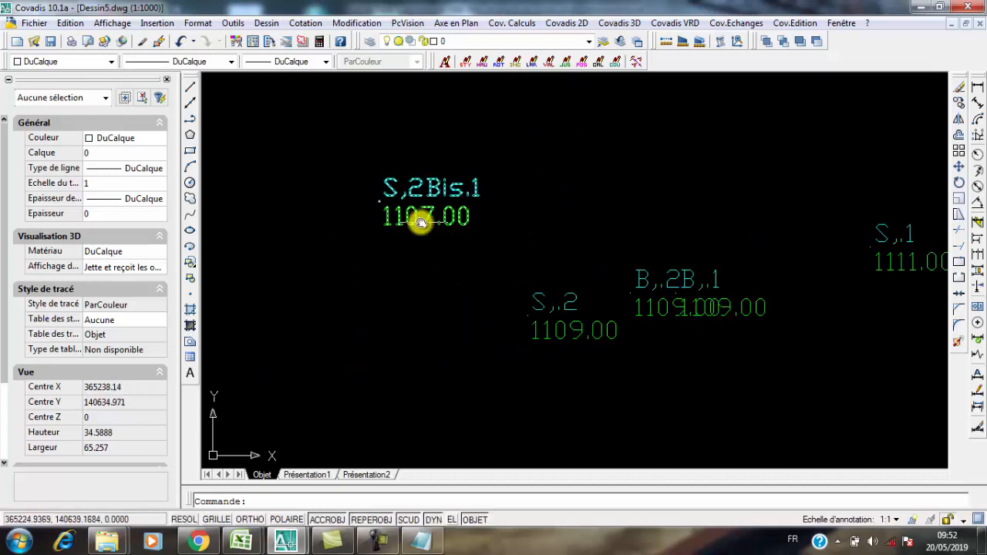
pyautogui.moveTo(394, 222); pyautogui.dragTo(540, 415, button='middle')
pyautogui.scroll(-4, 542, 416)
pyautogui.scroll(6, 550, 329)
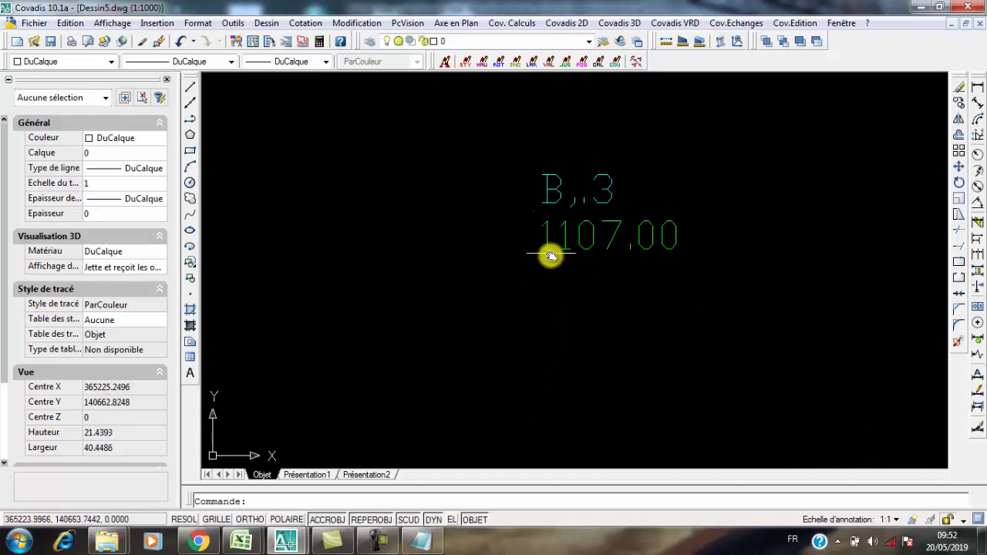
pyautogui.scroll(-4, 635, 332)
pyautogui.moveTo(610, 193); pyautogui.dragTo(529, 482, button='middle')
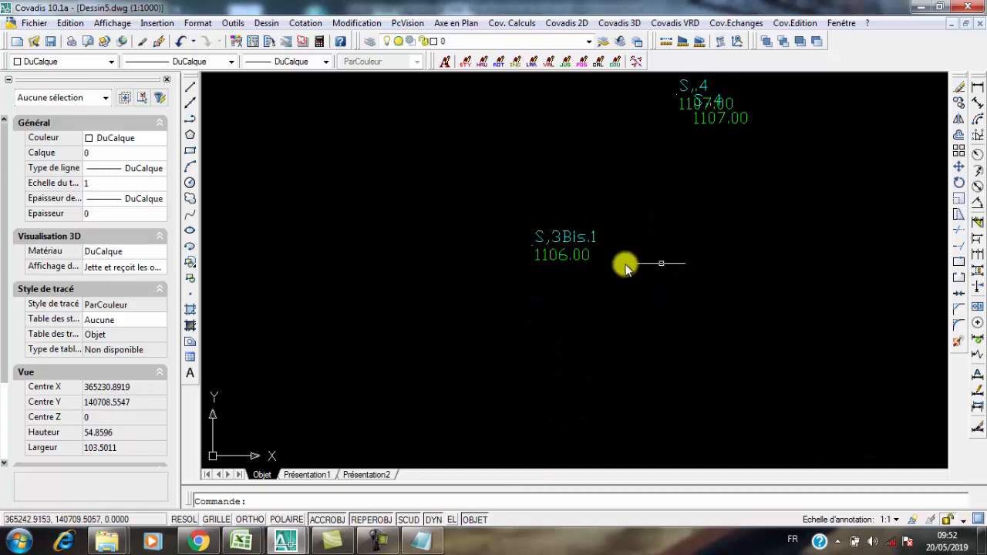
pyautogui.moveTo(761, 190); pyautogui.dragTo(541, 366, button='middle')
pyautogui.scroll(-10, 542, 365)
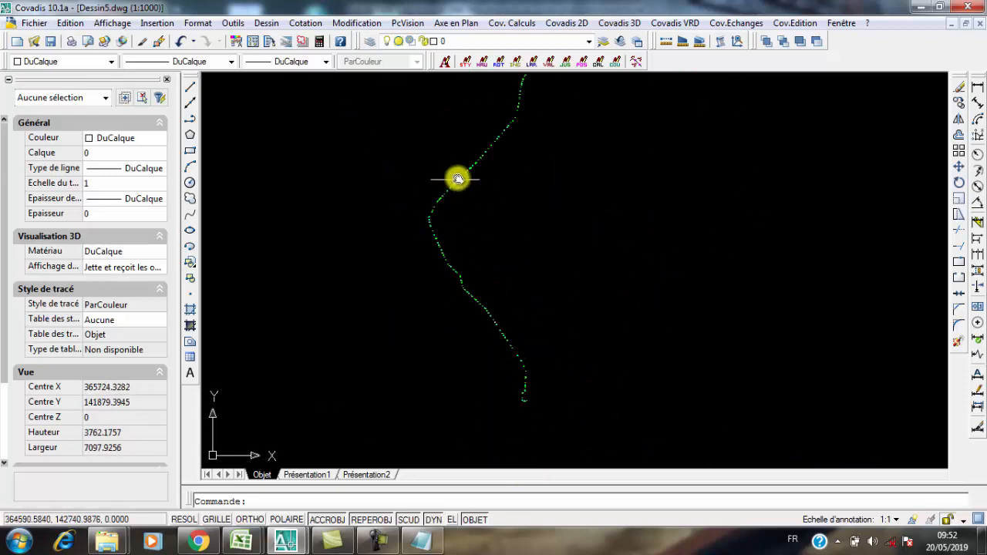
pyautogui.moveTo(458, 178); pyautogui.dragTo(460, 309, button='middle')
pyautogui.scroll(12, 460, 309)
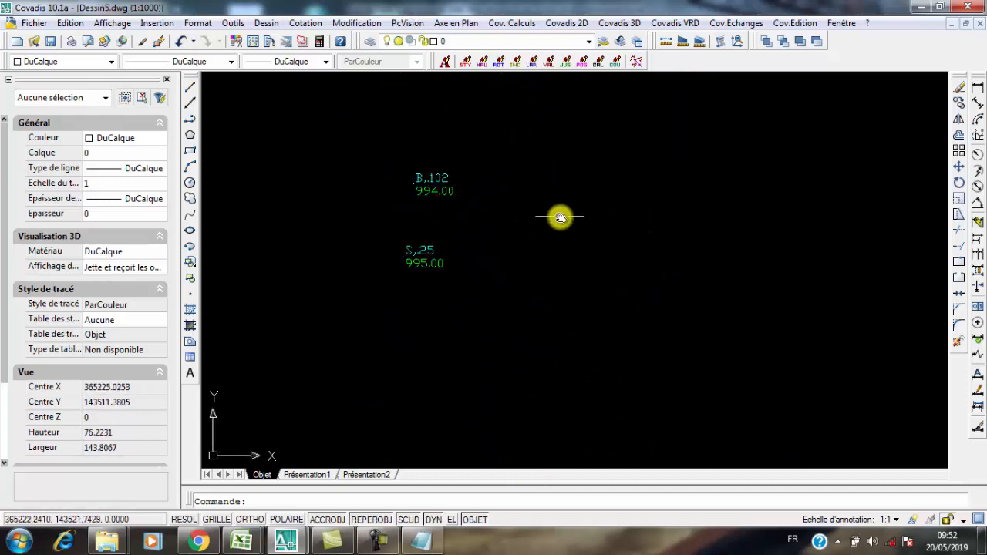
pyautogui.scroll(1, 343, 299)
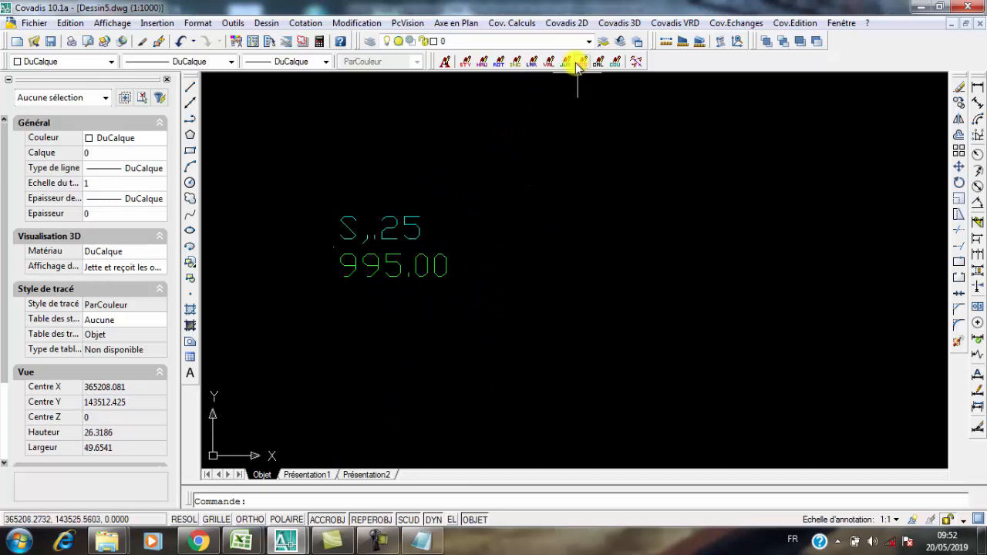
# Start loading a set of topographic points again and open the LEVE01 points file's text contents.
pyautogui.click(574, 23)
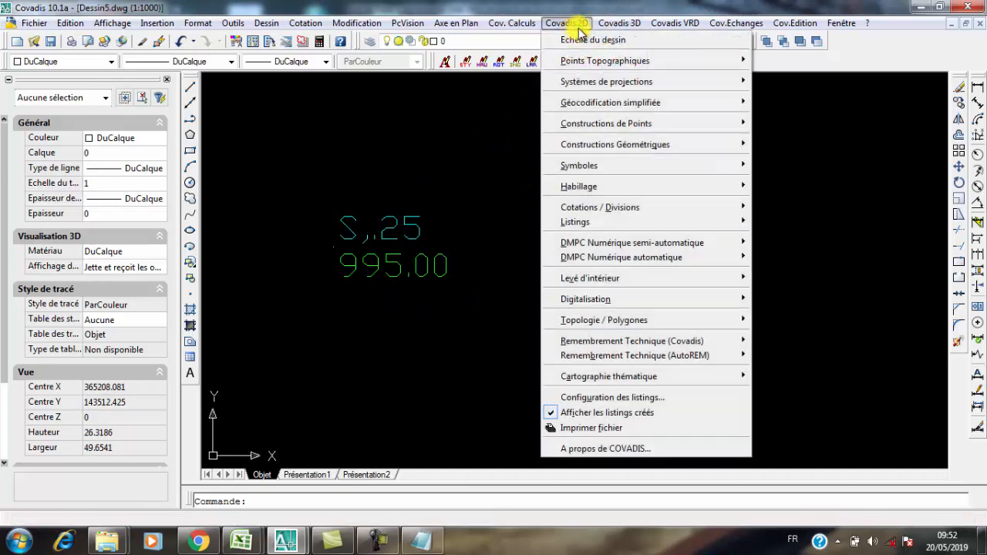
pyautogui.moveTo(683, 61)
pyautogui.click(767, 61)
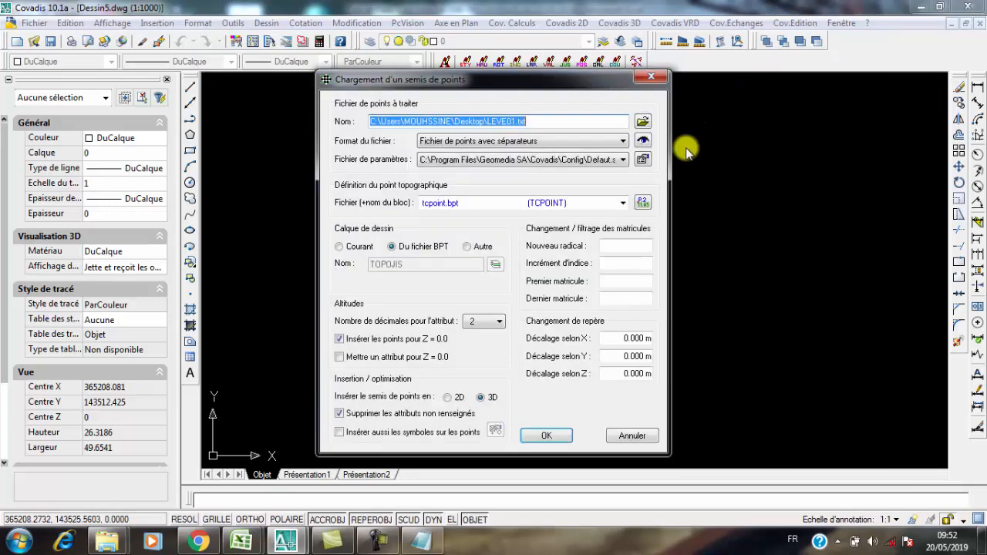
pyautogui.click(645, 140)
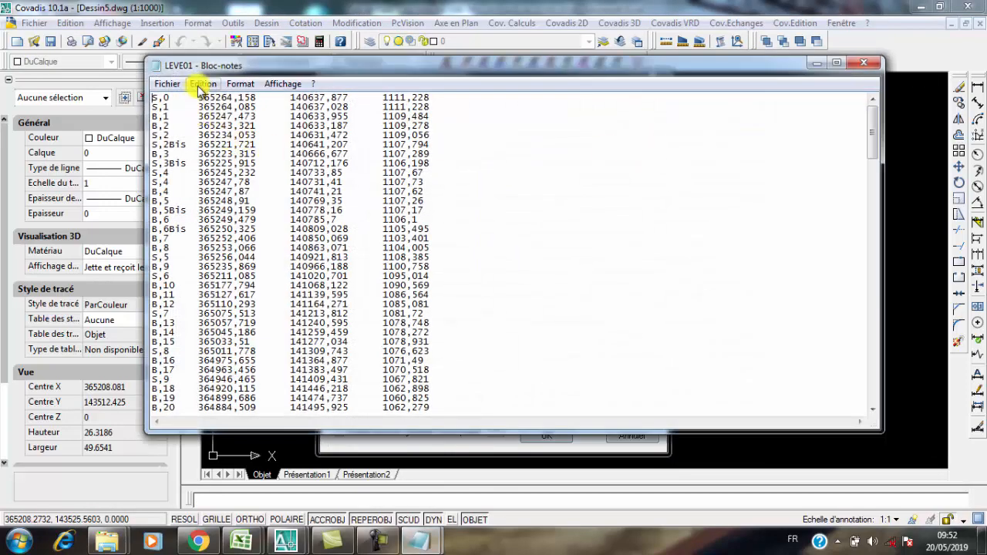
# Replace every comma (,) with a point (.) throughout the LEVE01 text.
pyautogui.click(202, 85)
pyautogui.click(235, 222)
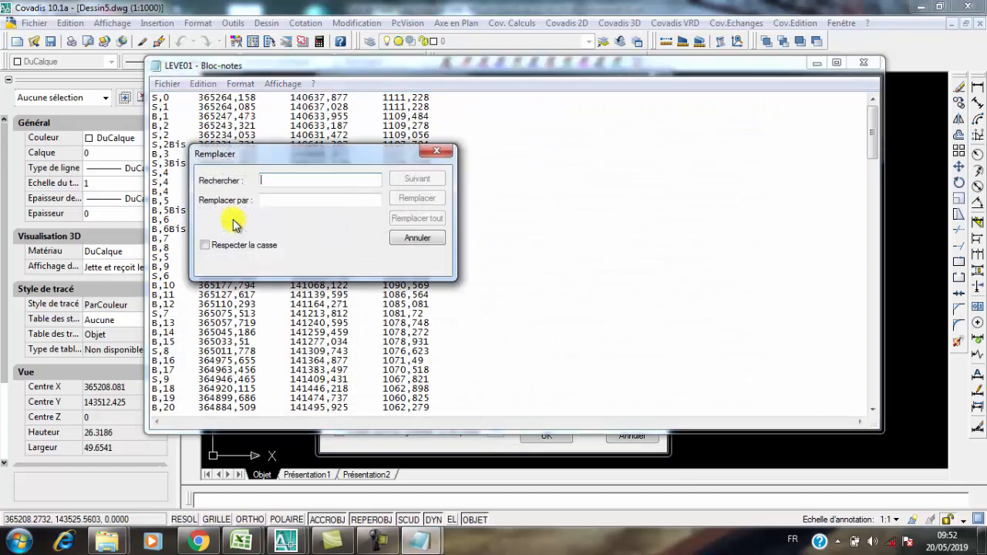
pyautogui.write(',')
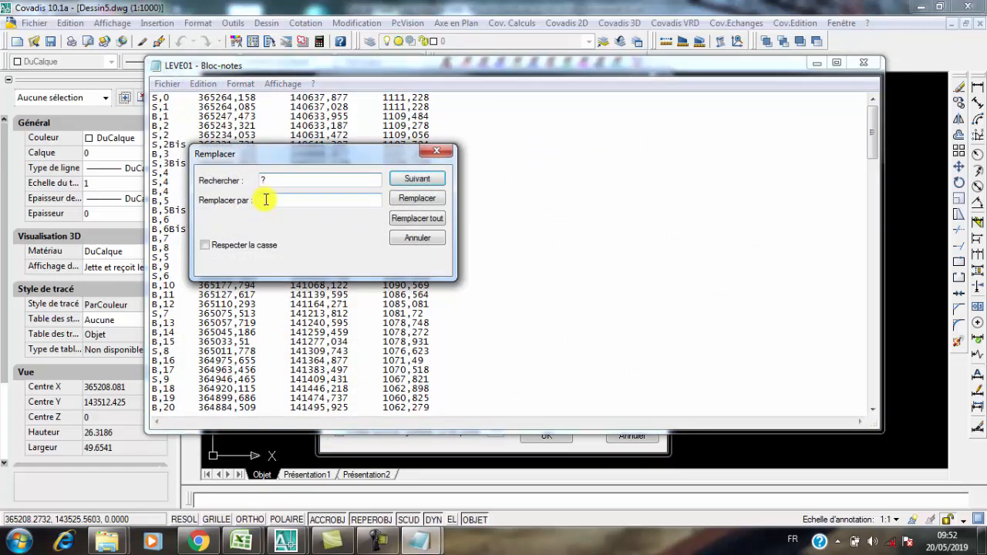
pyautogui.press('BackSpace')
pyautogui.write(',')
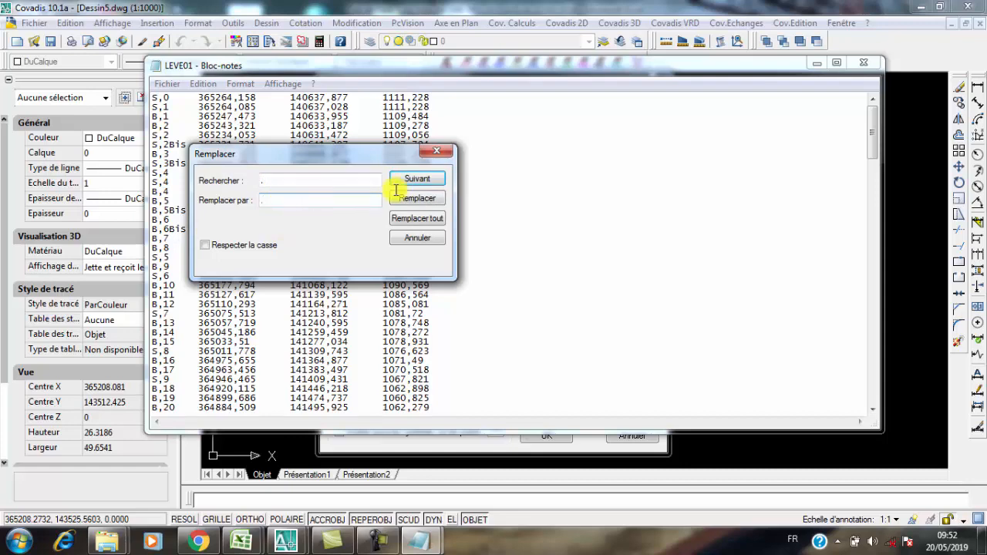
pyautogui.click(416, 219)
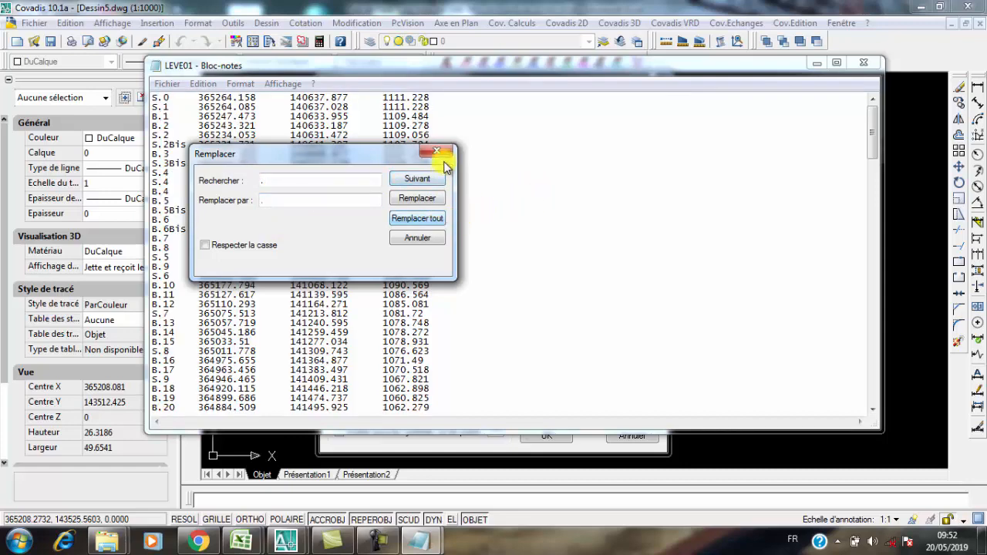
pyautogui.click(437, 151)
# Save the corrected LEVE01 text file and close it to return to the point-loading settings.
pyautogui.click(167, 83)
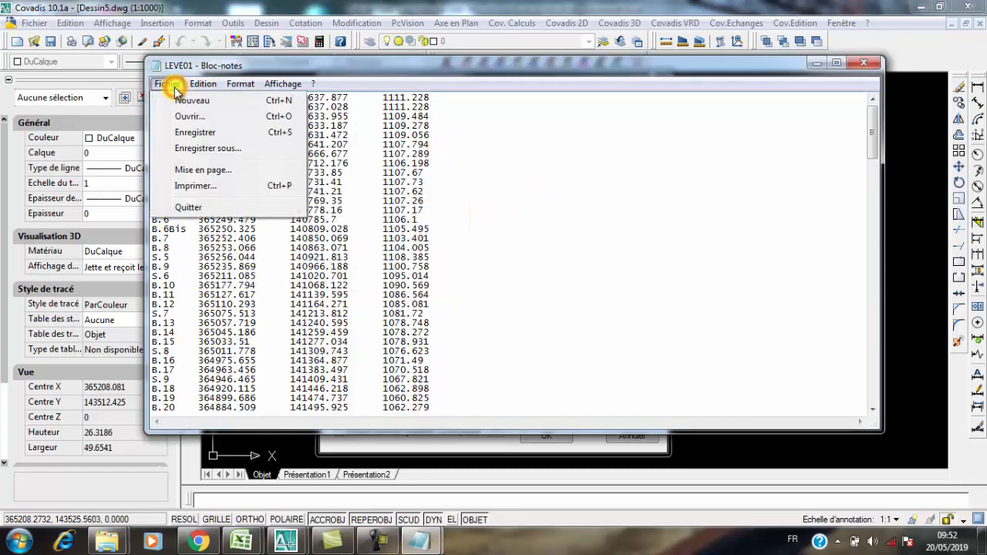
pyautogui.click(196, 133)
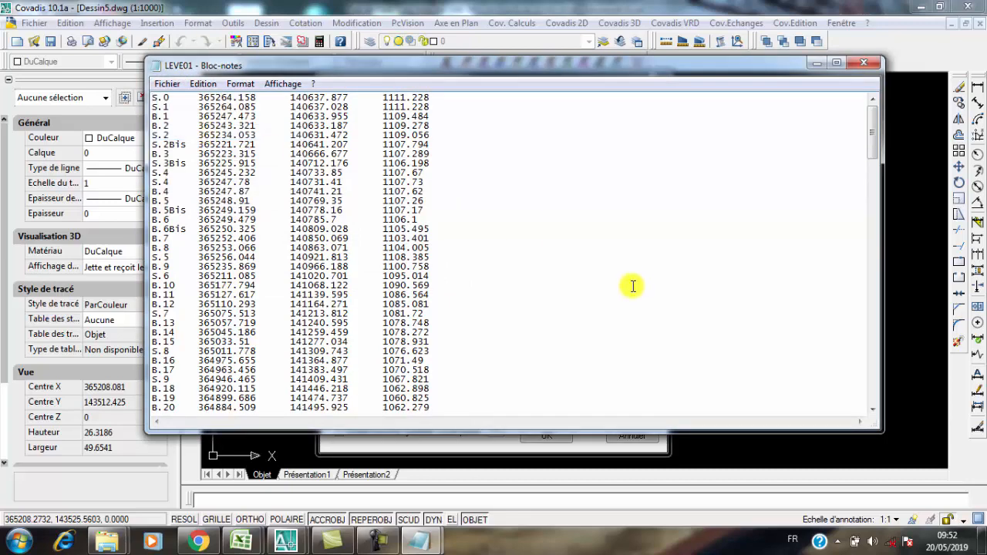
pyautogui.click(861, 66)
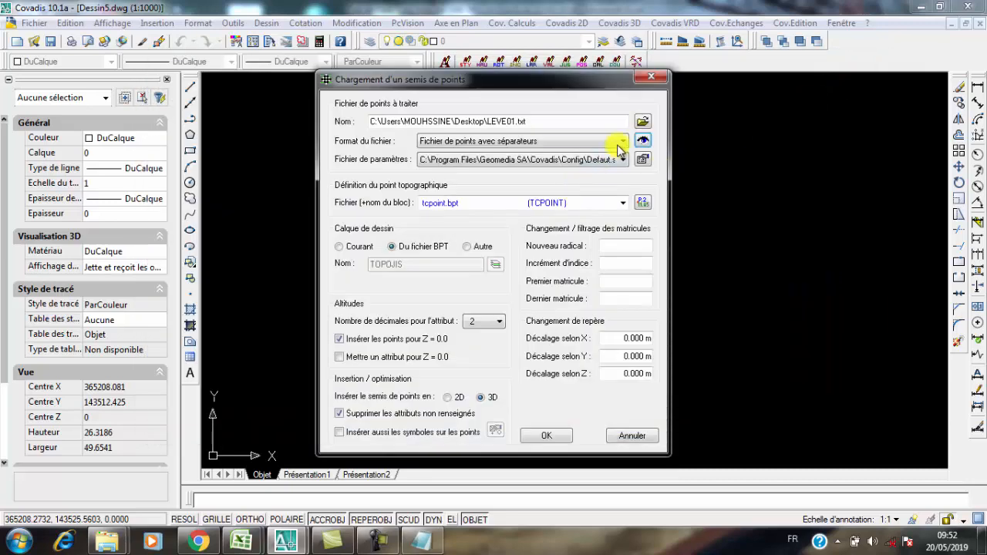
# Load the LEVE01 points, replacing the existing topographic point list and using the existing TCPOINT block definition.
pyautogui.click(544, 437)
pyautogui.click(399, 293)
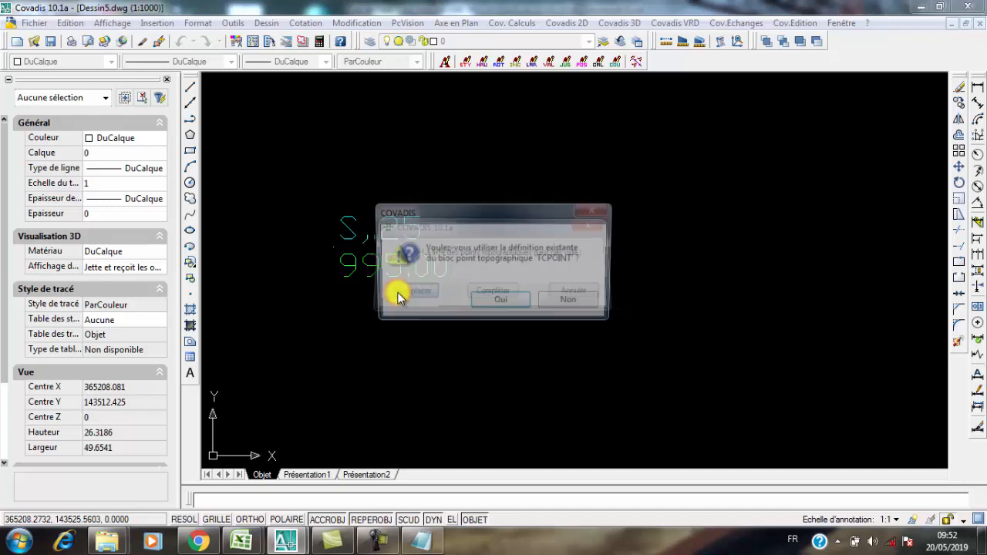
pyautogui.click(485, 305)
# Delete the old comma-named point B,6Bis.1 that overlaps the newly loaded B.6Bis.1.
pyautogui.scroll(15, 489, 306)
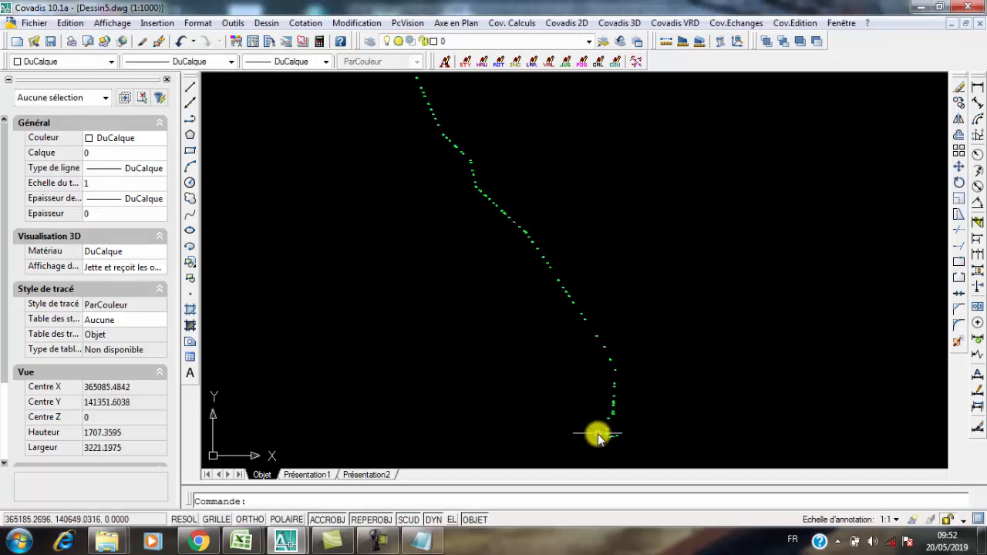
pyautogui.scroll(-2, 530, 419)
pyautogui.scroll(6, 596, 208)
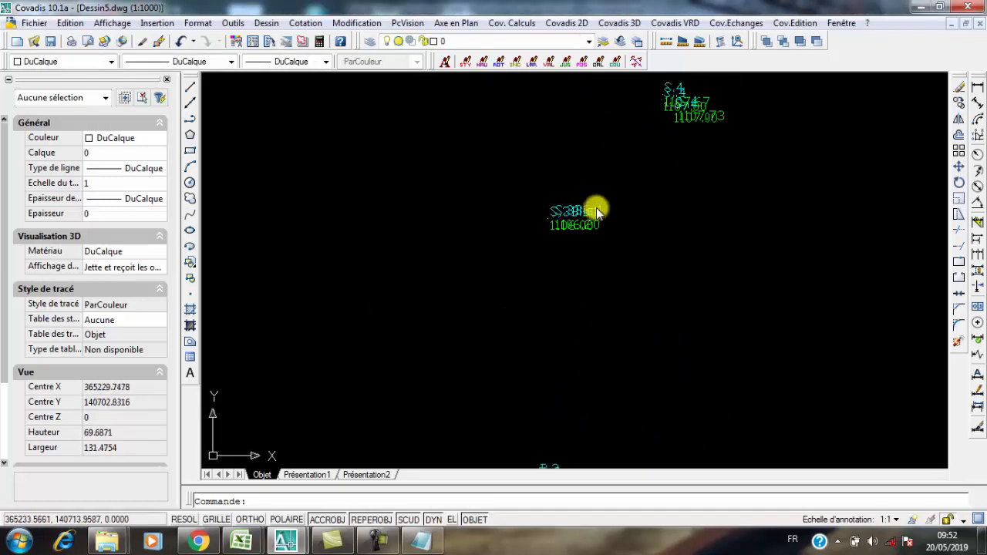
pyautogui.scroll(-5, 444, 369)
pyautogui.moveTo(568, 125); pyautogui.dragTo(471, 313, button='middle')
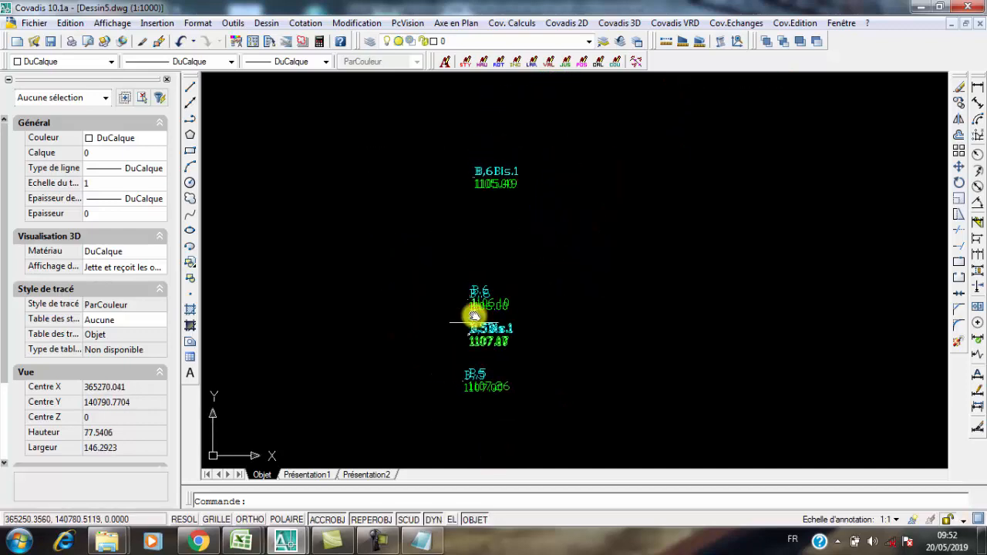
pyautogui.scroll(3, 504, 159)
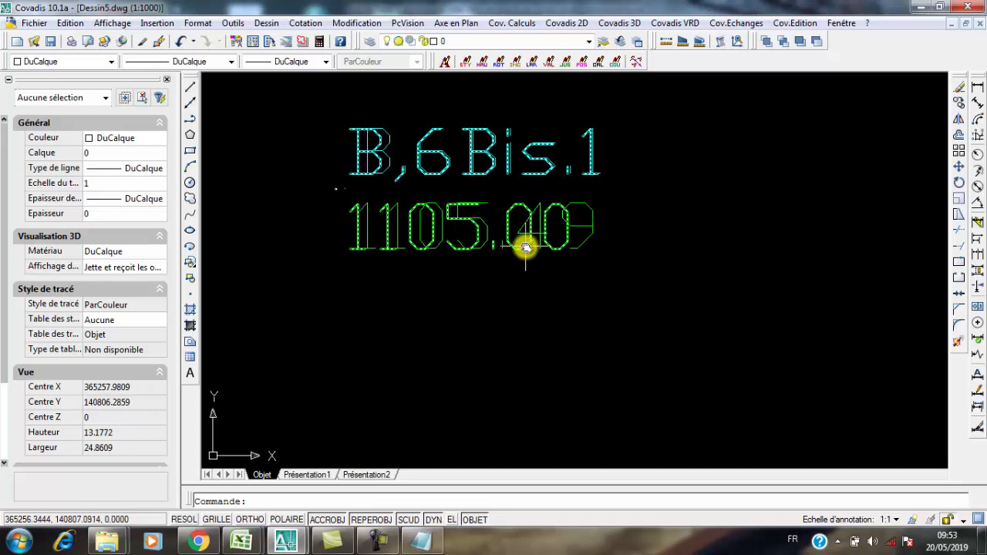
pyautogui.click(525, 245)
pyautogui.press('Escape')
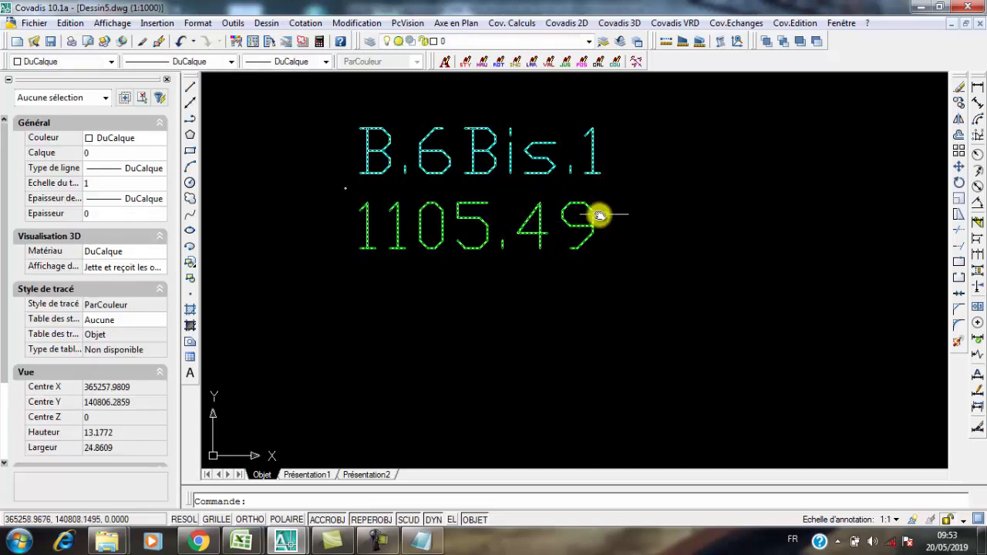
# Delete the old comma-named points B,7 and B,8 that overlap the newly loaded B.7 and B.8.
pyautogui.scroll(-5, 501, 303)
pyautogui.moveTo(522, 181); pyautogui.dragTo(504, 376, button='middle')
pyautogui.moveTo(485, 162); pyautogui.dragTo(497, 221, button='middle')
pyautogui.scroll(5, 509, 204)
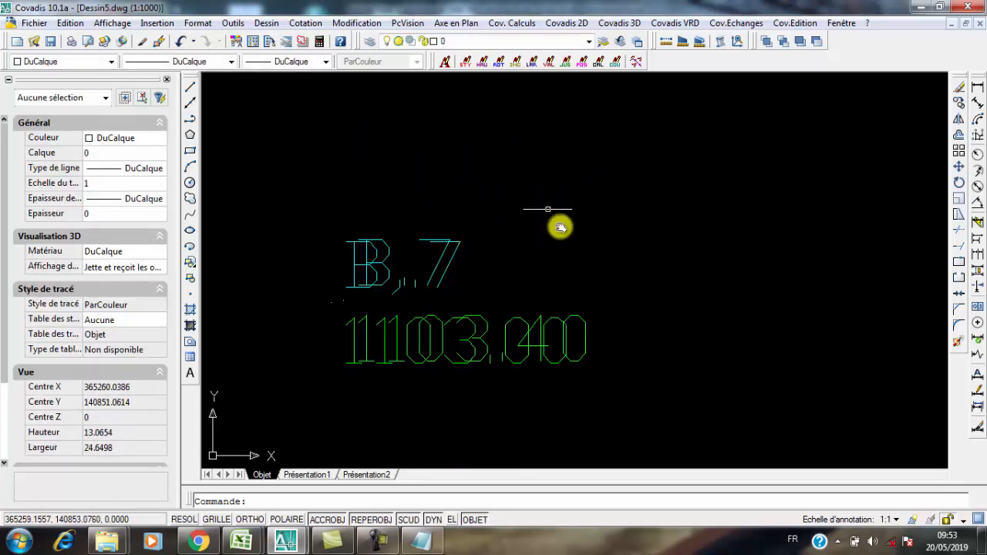
pyautogui.click(555, 322)
pyautogui.press('Escape')
pyautogui.scroll(-5, 555, 268)
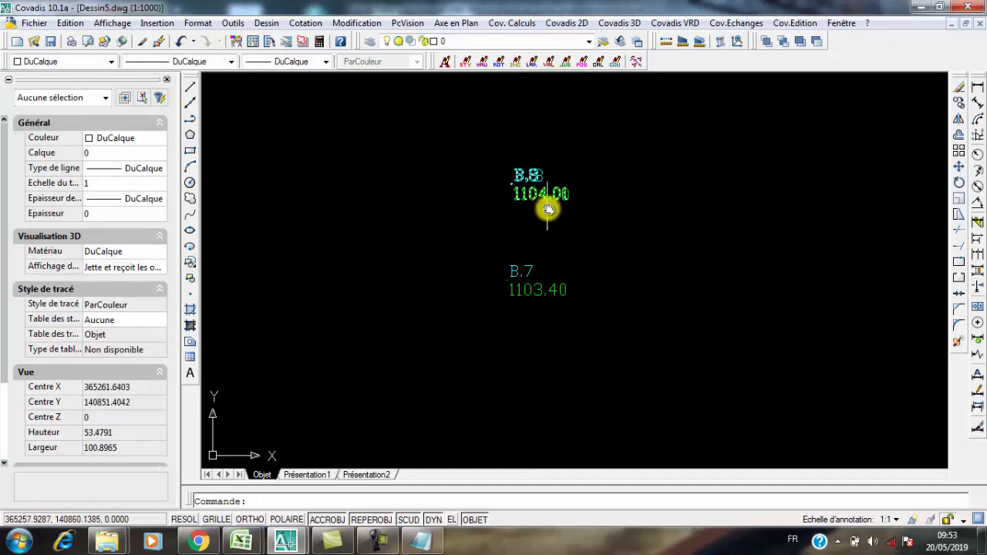
pyautogui.scroll(7, 551, 194)
pyautogui.click(613, 161)
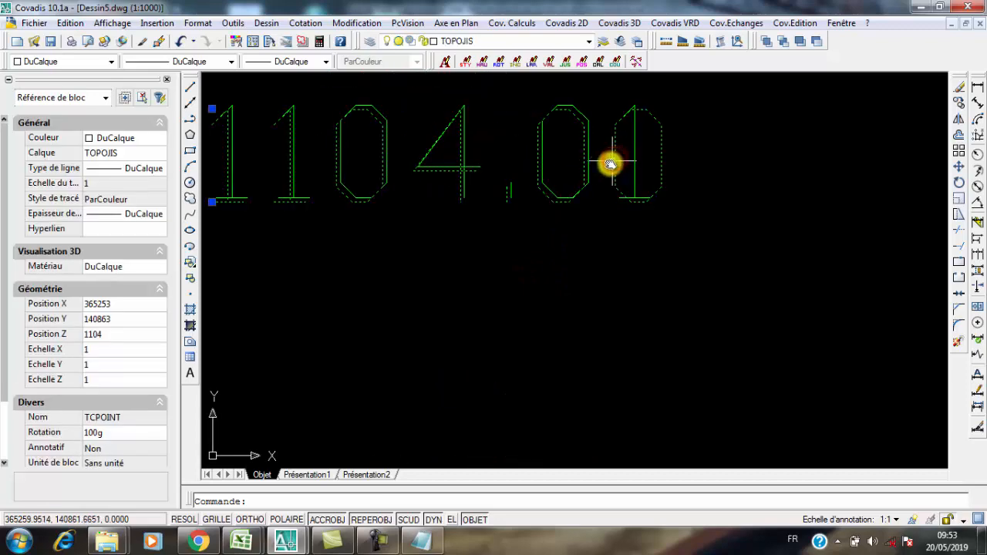
pyautogui.press('Escape')
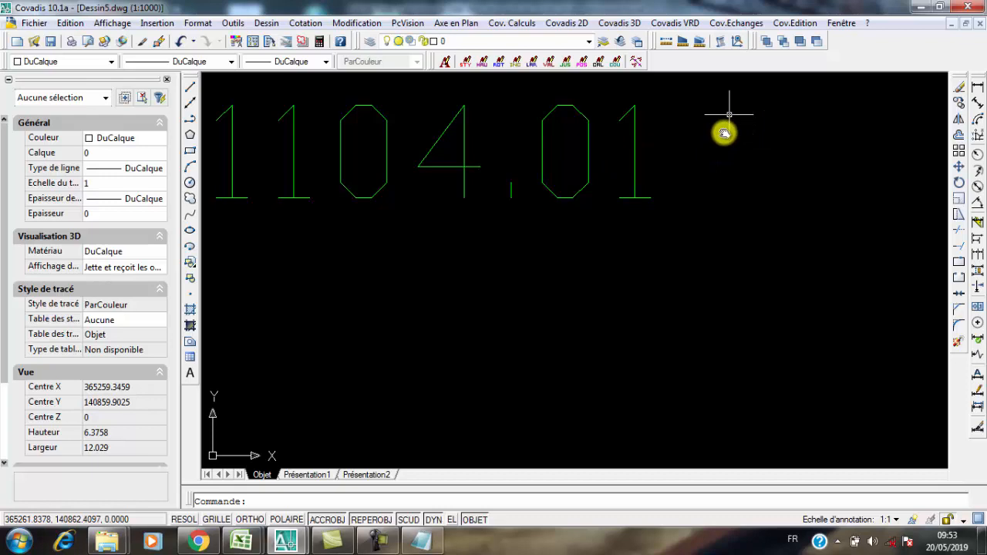
# Select the whole alignment of loaded points and delete it from the drawing.
pyautogui.scroll(-20, 663, 200)
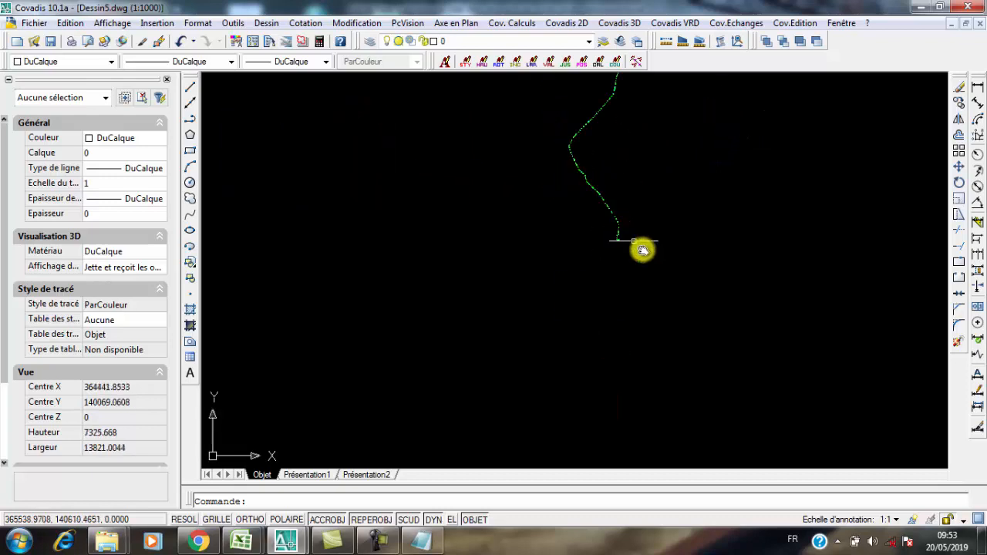
pyautogui.scroll(-4, 643, 251)
pyautogui.click(703, 345)
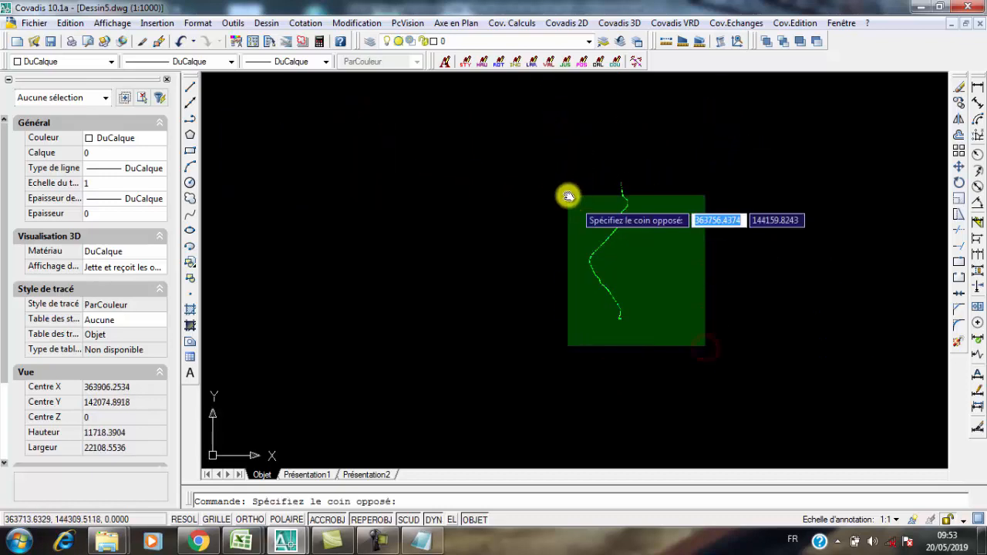
pyautogui.click(539, 164)
pyautogui.press('Delete')
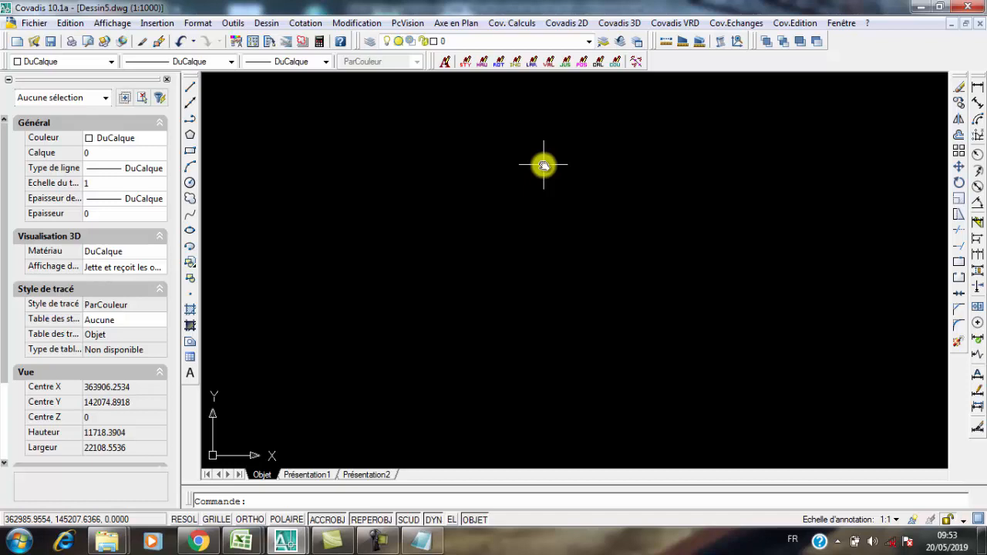
# Start loading a set of topographic points and choose S2.ASC from the SOGETRAMA GLS, Chantier Jemaat Houama, Levé Topographique, S2 folder on drive D.
pyautogui.click(568, 23)
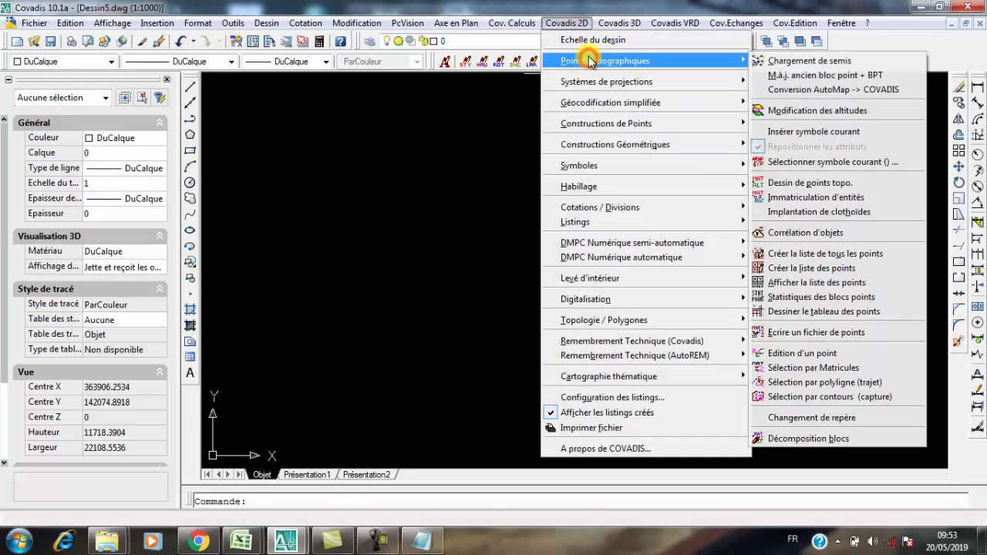
pyautogui.moveTo(732, 62)
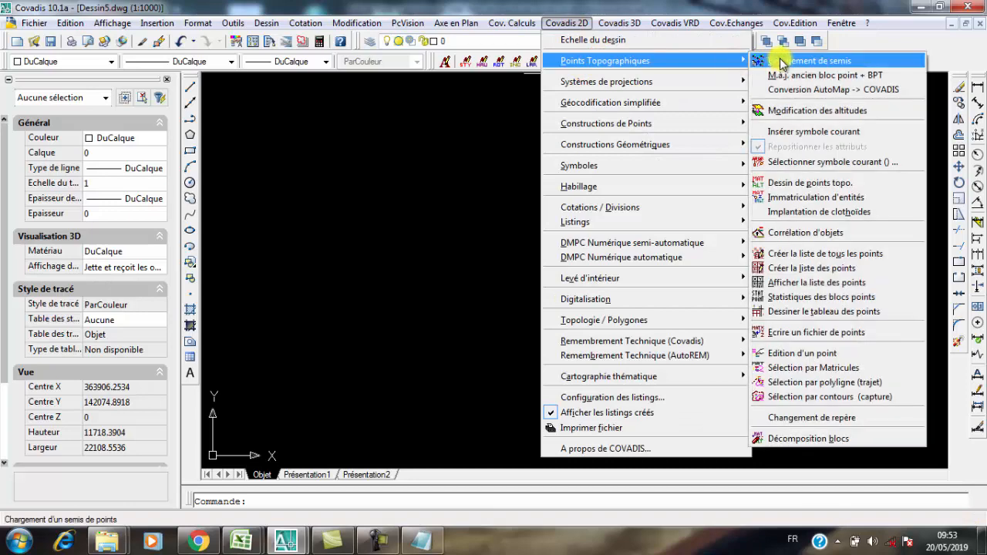
pyautogui.click(776, 61)
pyautogui.click(642, 121)
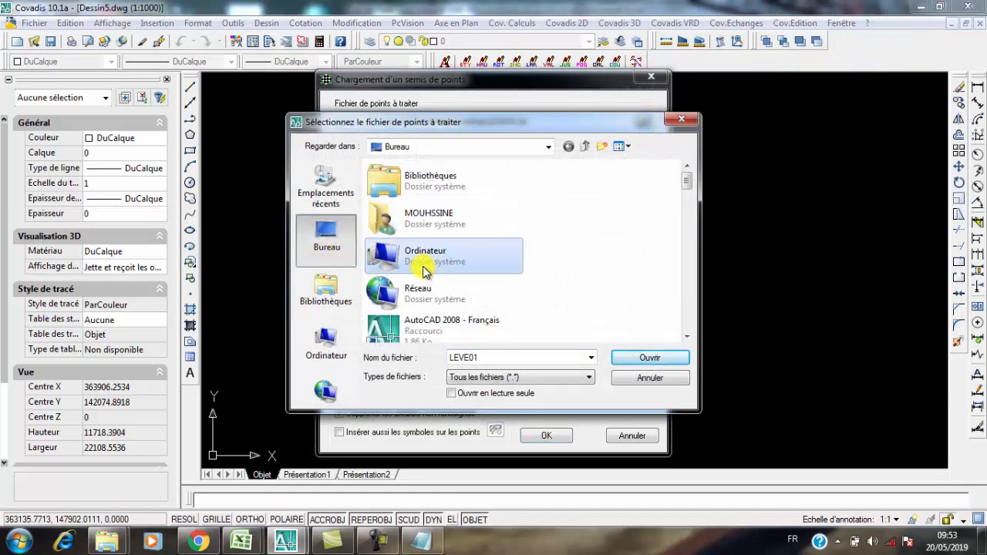
pyautogui.doubleClick(424, 256)
pyautogui.doubleClick(449, 228)
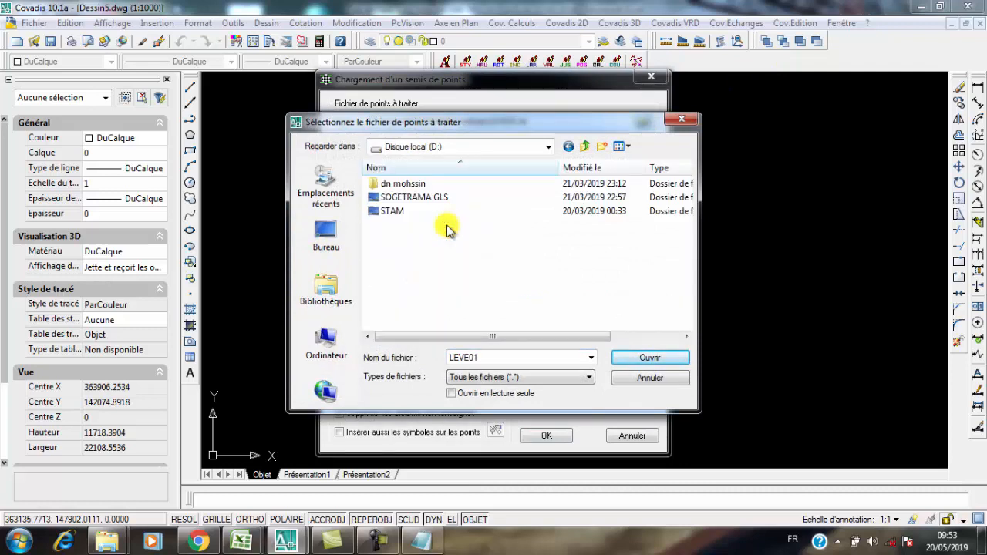
pyautogui.doubleClick(432, 195)
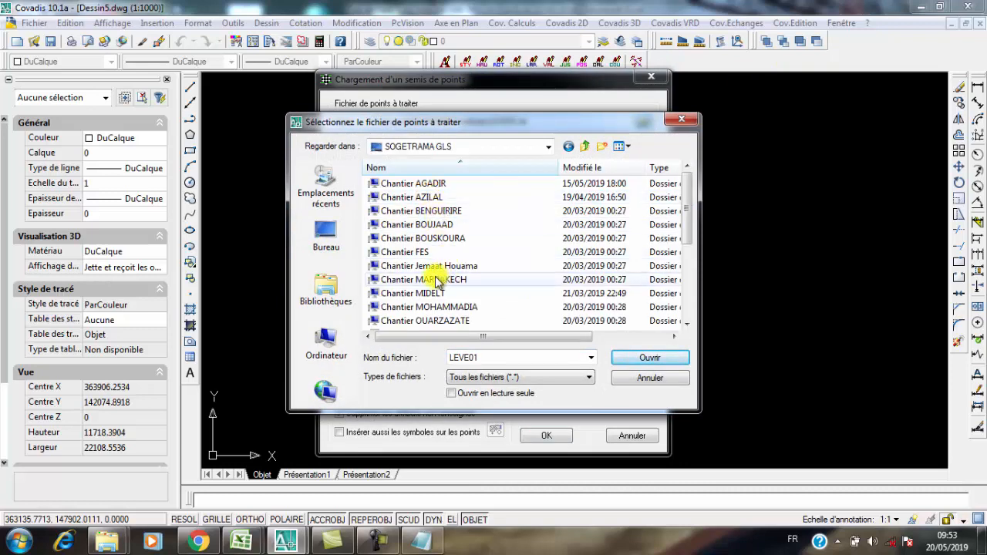
pyautogui.doubleClick(437, 265)
pyautogui.doubleClick(432, 185)
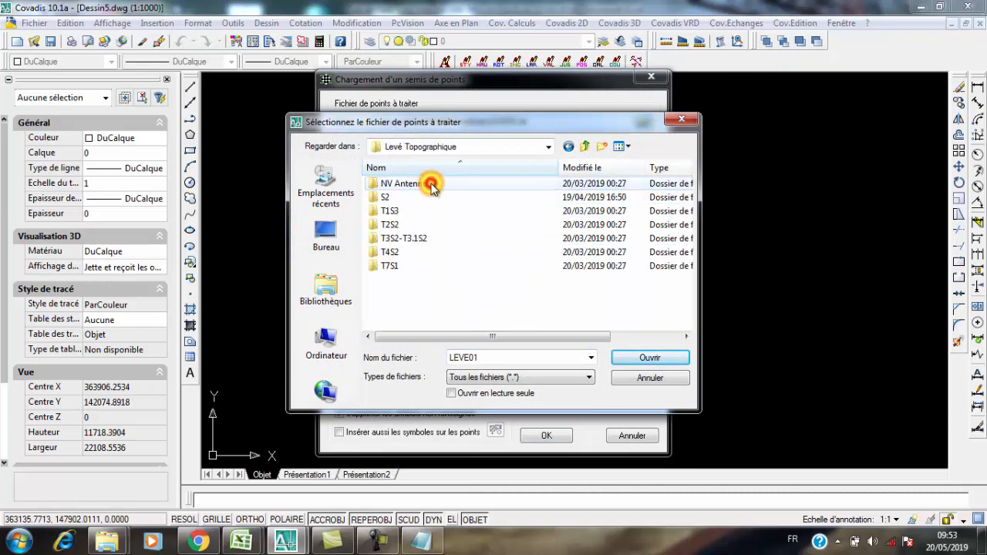
pyautogui.doubleClick(394, 198)
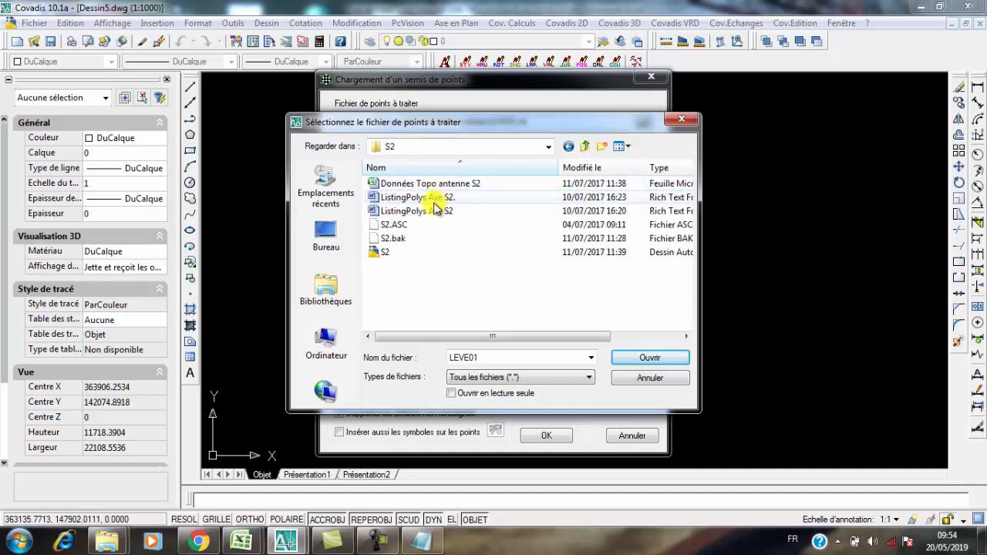
pyautogui.click(405, 224)
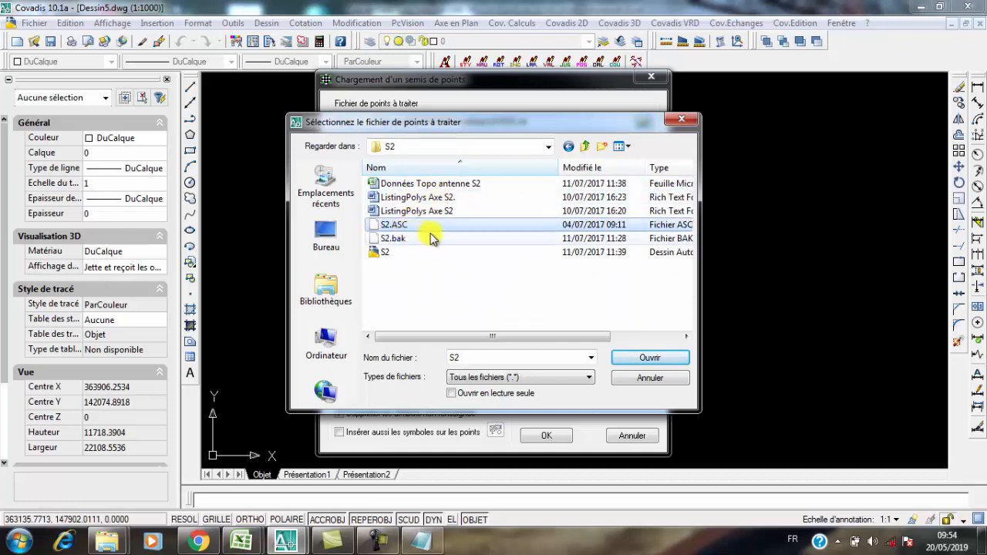
pyautogui.click(637, 359)
# Review the S2.ASC text and load its points, completing the existing point list and redefining the TCPOINT block.
pyautogui.click(641, 139)
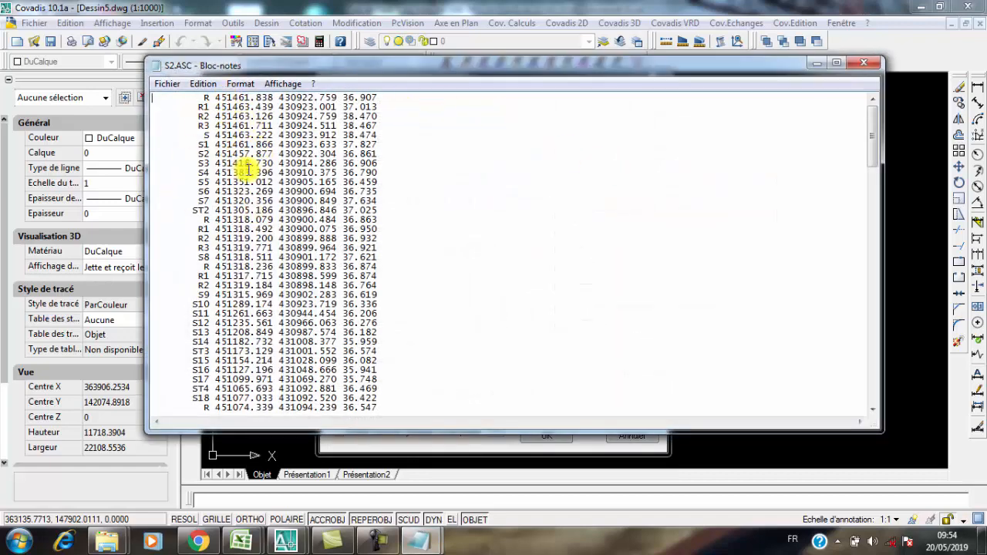
pyautogui.click(862, 64)
pyautogui.click(534, 432)
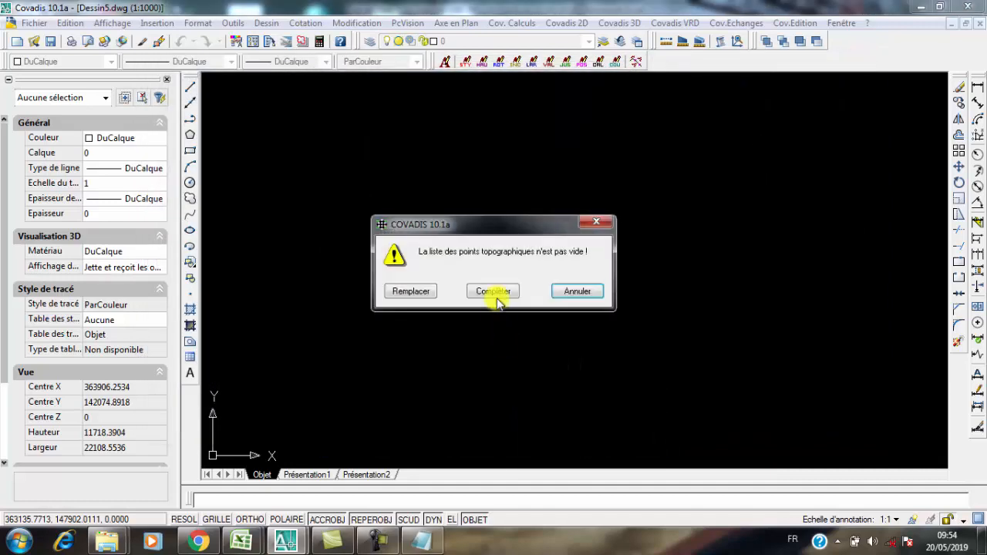
pyautogui.click(492, 295)
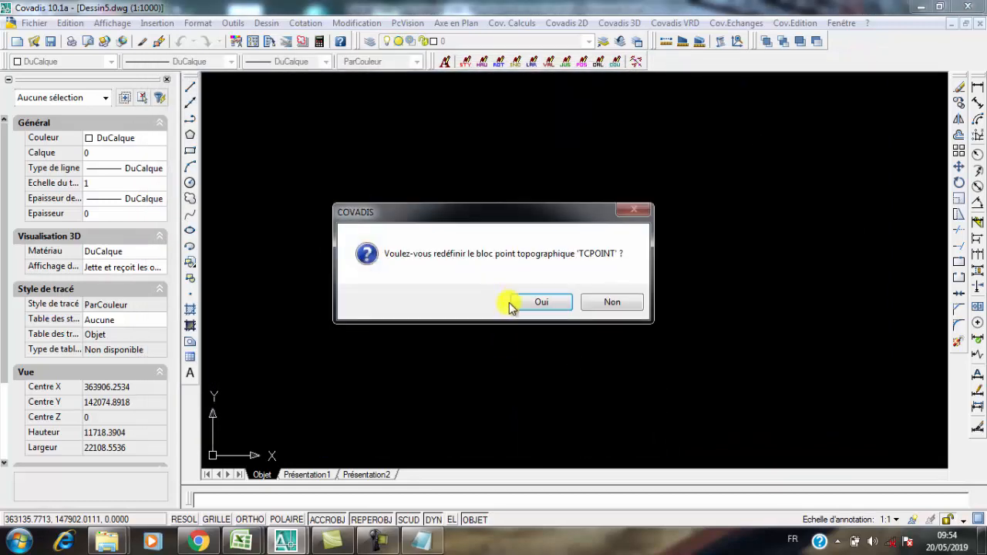
pyautogui.click(515, 303)
# Examine the names and altitudes of the loaded S2 points along the alignment.
pyautogui.scroll(15, 534, 281)
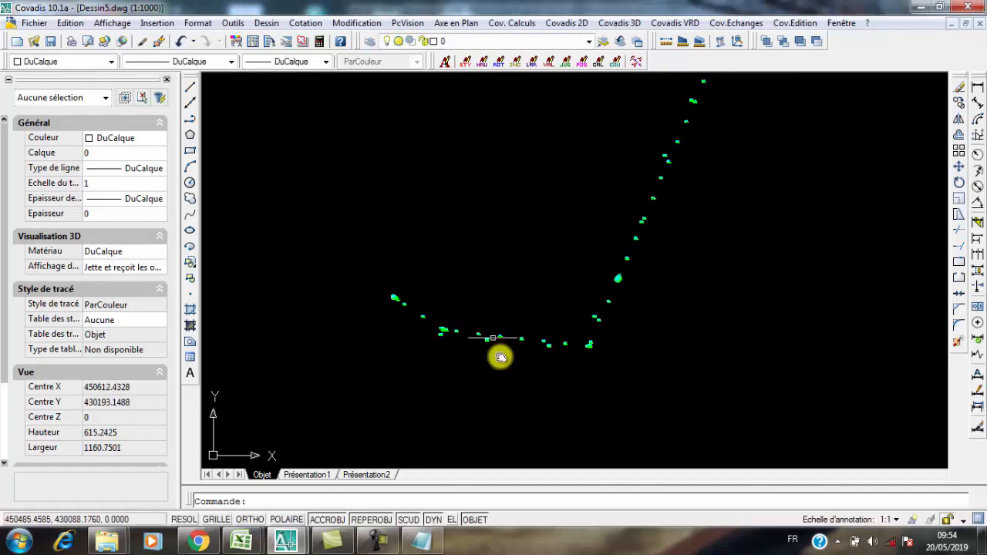
pyautogui.scroll(-8, 409, 360)
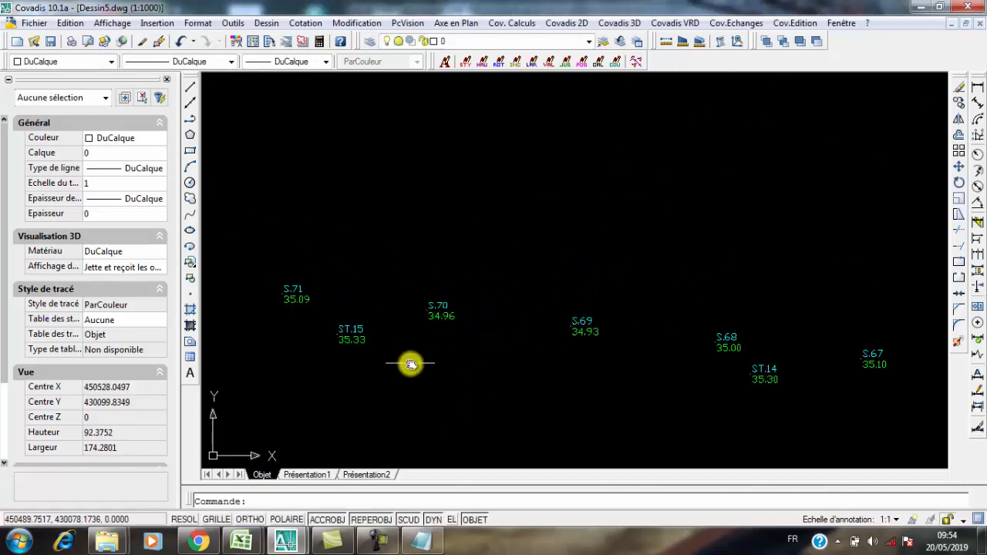
pyautogui.scroll(-4, 397, 379)
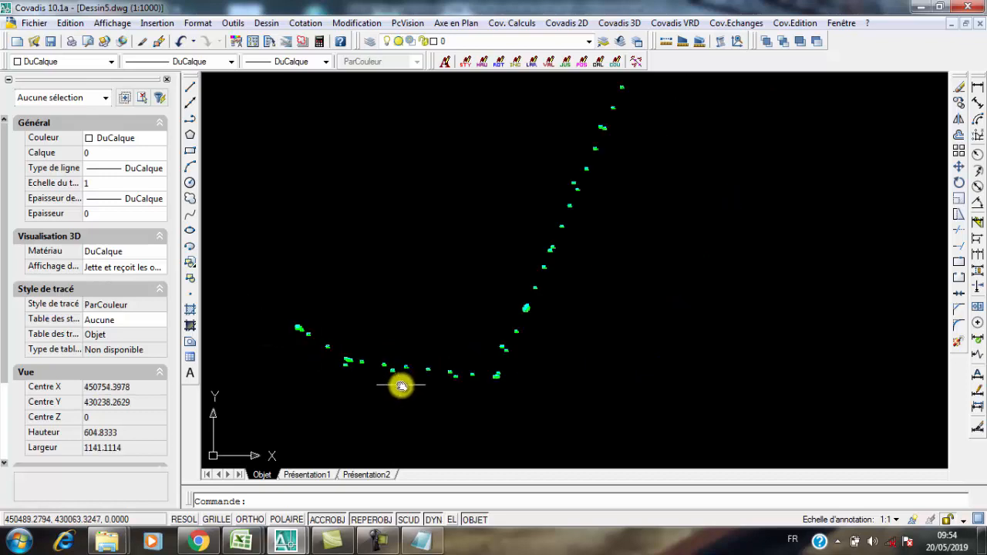
pyautogui.moveTo(532, 275); pyautogui.dragTo(481, 360, button='middle')
pyautogui.scroll(-6, 429, 389)
pyautogui.scroll(12, 529, 247)
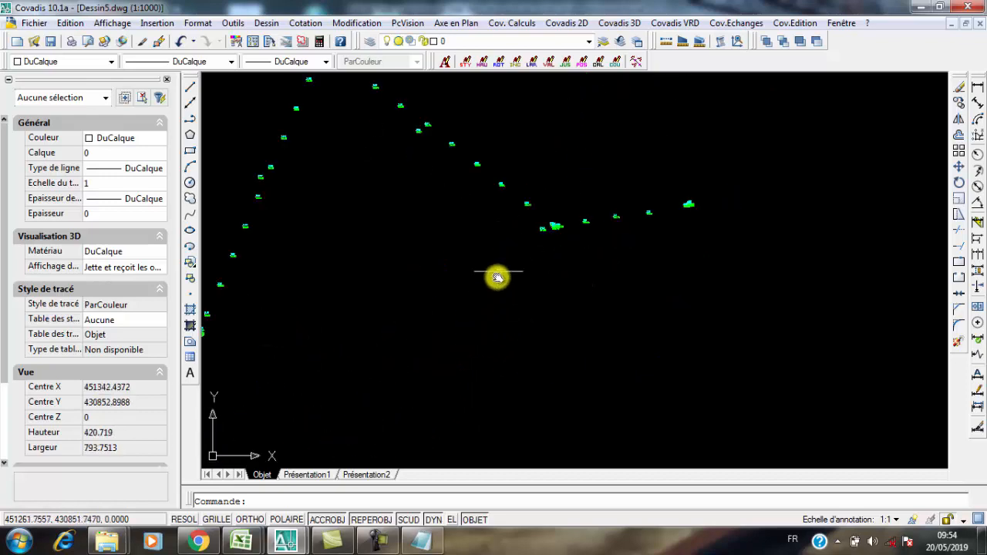